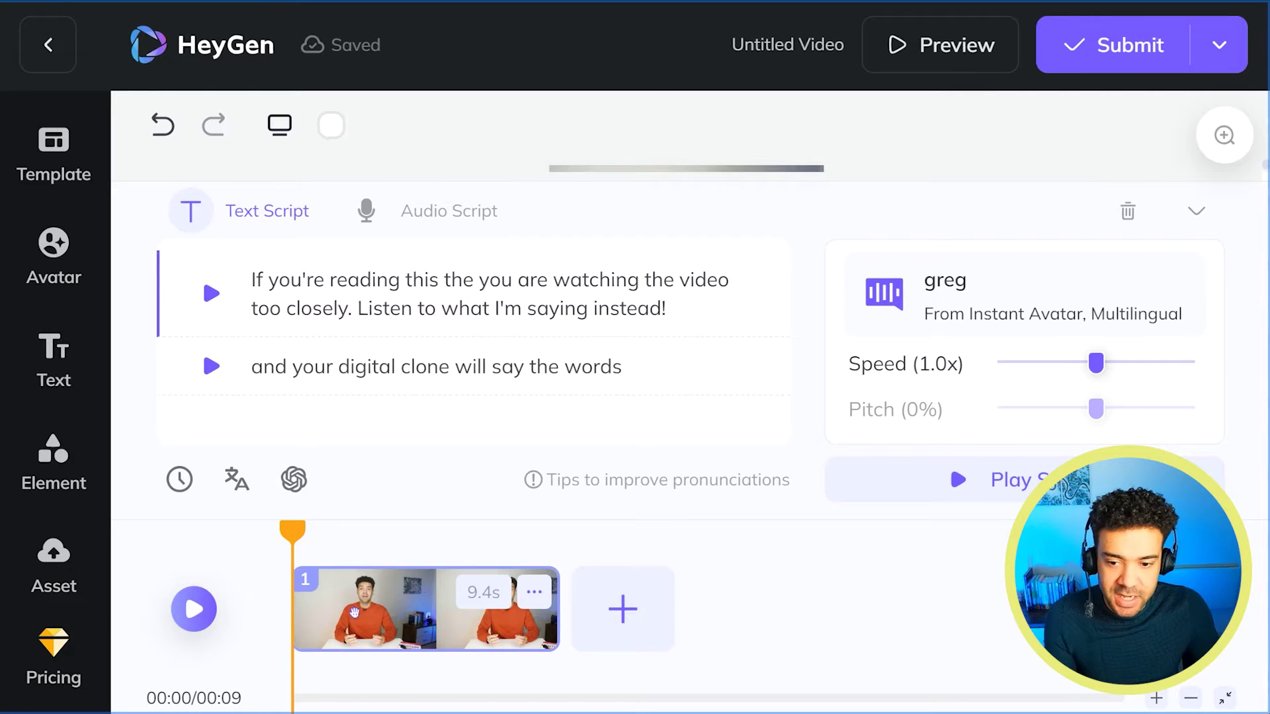
Retype the last word of the second script line as 'words', ending it with 'say the words'.
{"action": "left_click", "coordinate": [667, 367]}
{"action": "left_click_drag", "start_coordinate": [622, 366], "coordinate": [569, 366]}
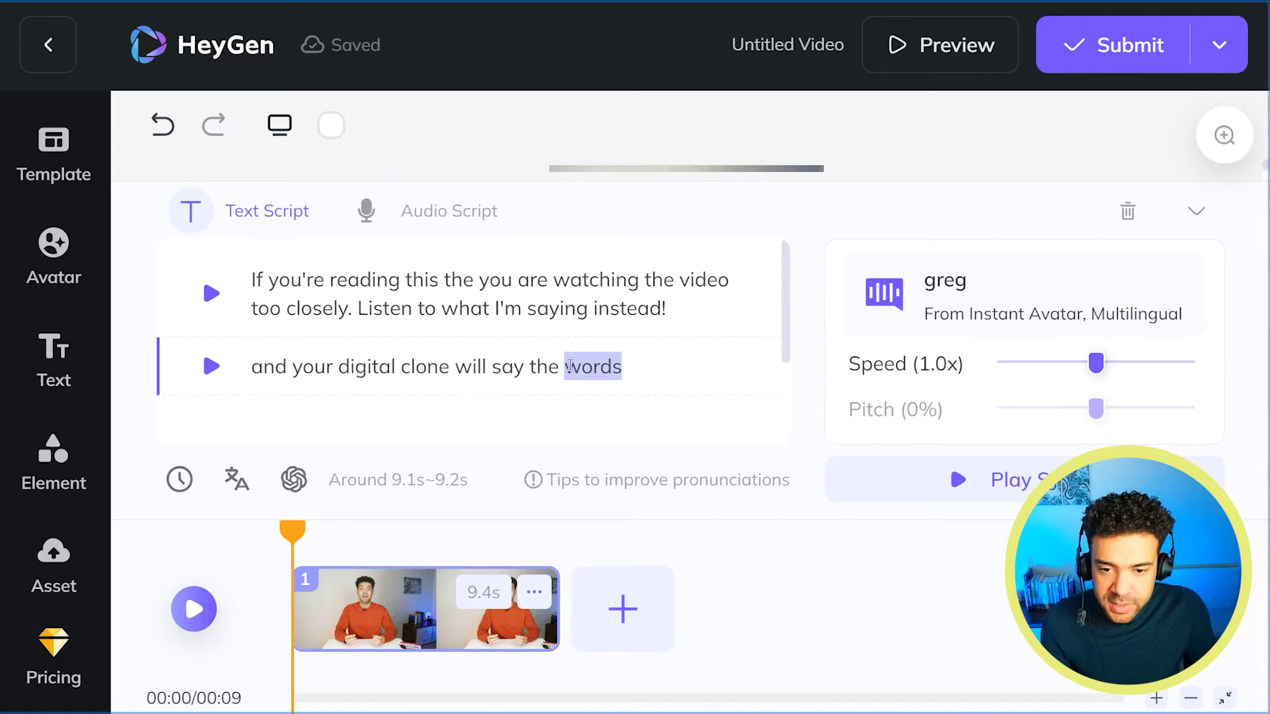
{"action": "type", "text": "words"}
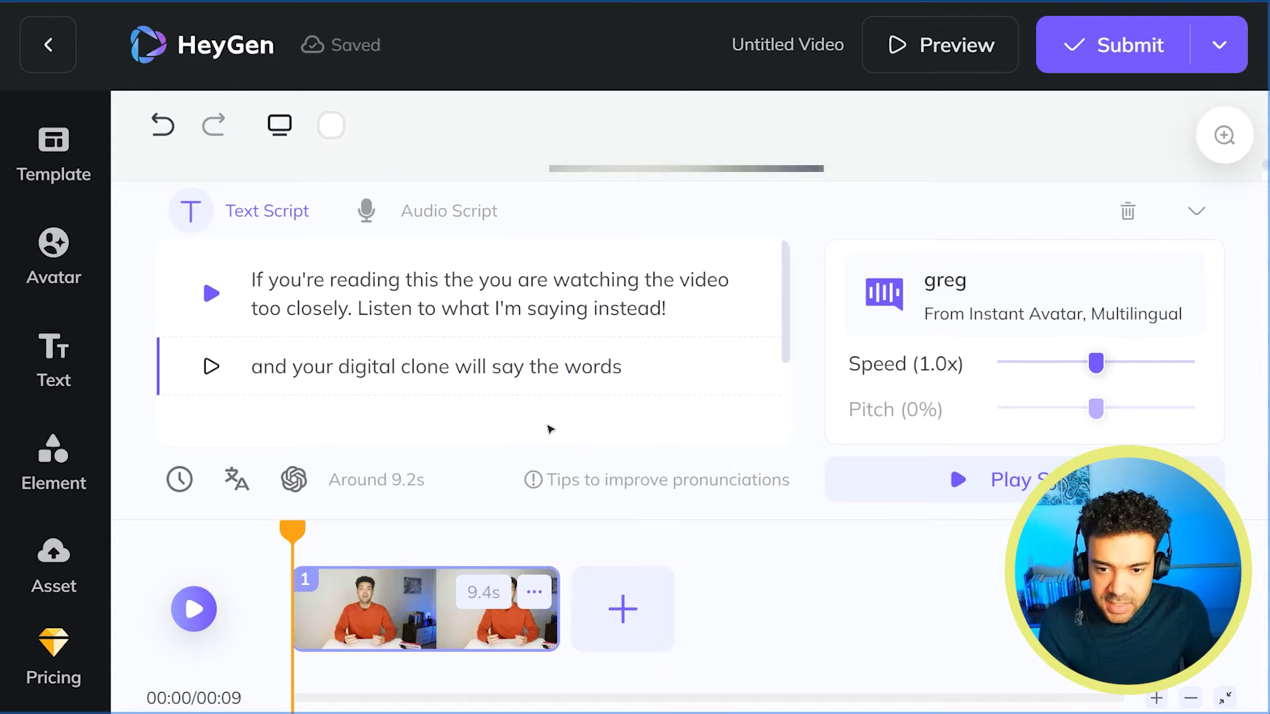
Play the voice preview of the second script line.
{"action": "left_click", "coordinate": [212, 368]}
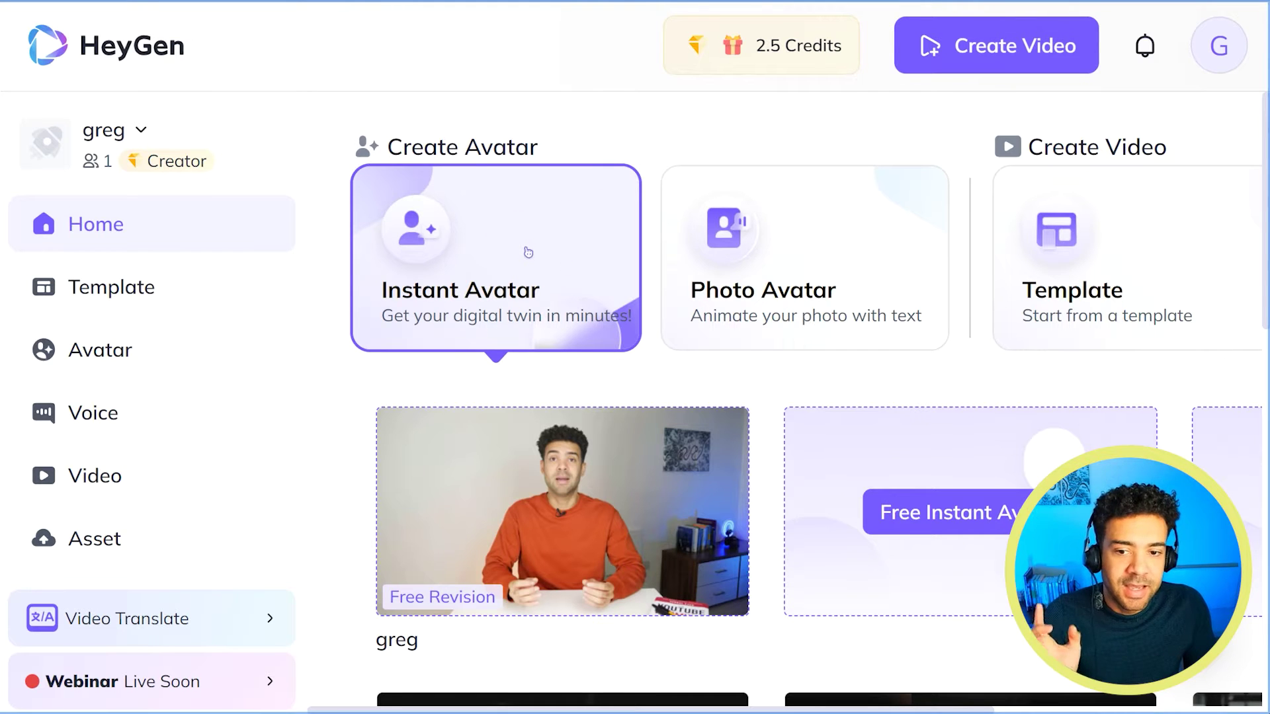
Start creating a Free Instant Avatar from the Home page.
{"action": "left_click", "coordinate": [940, 520]}
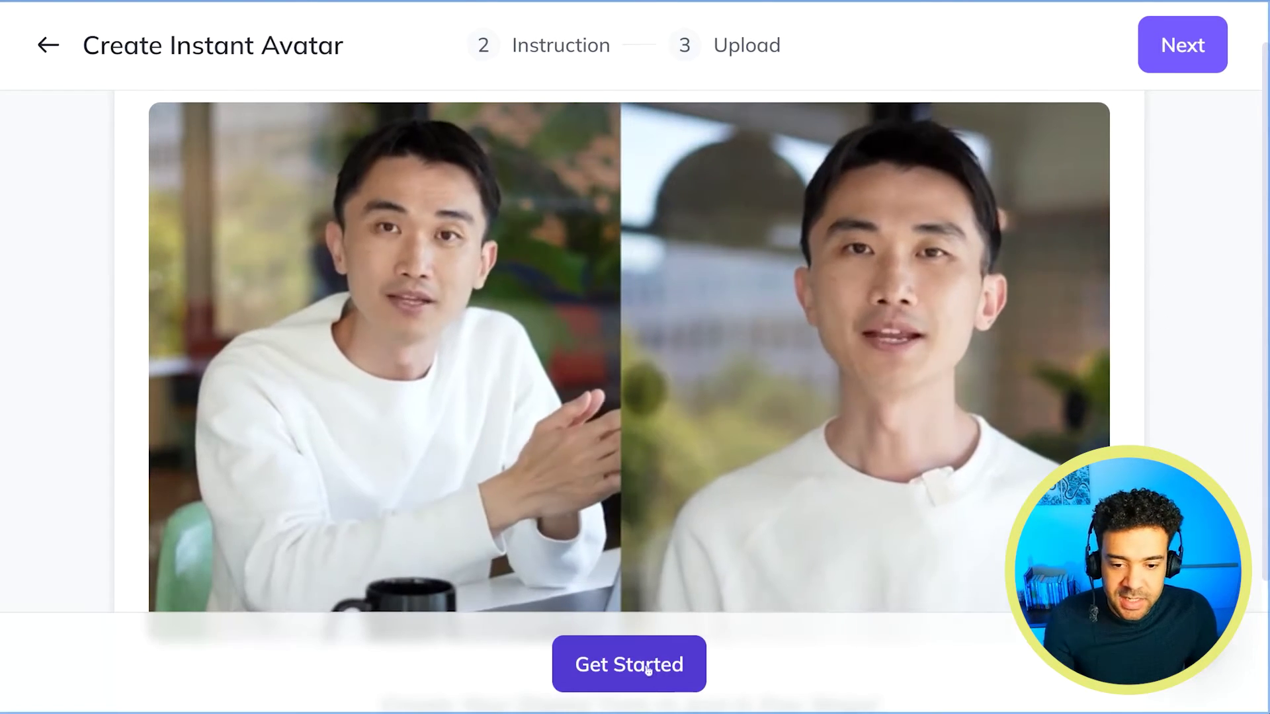
Begin the Instant Avatar setup and choose the written Text Instructions over video ones.
{"action": "left_click", "coordinate": [648, 670]}
{"action": "scroll", "coordinate": [634, 431], "scroll_direction": "down", "scroll_amount": 3}
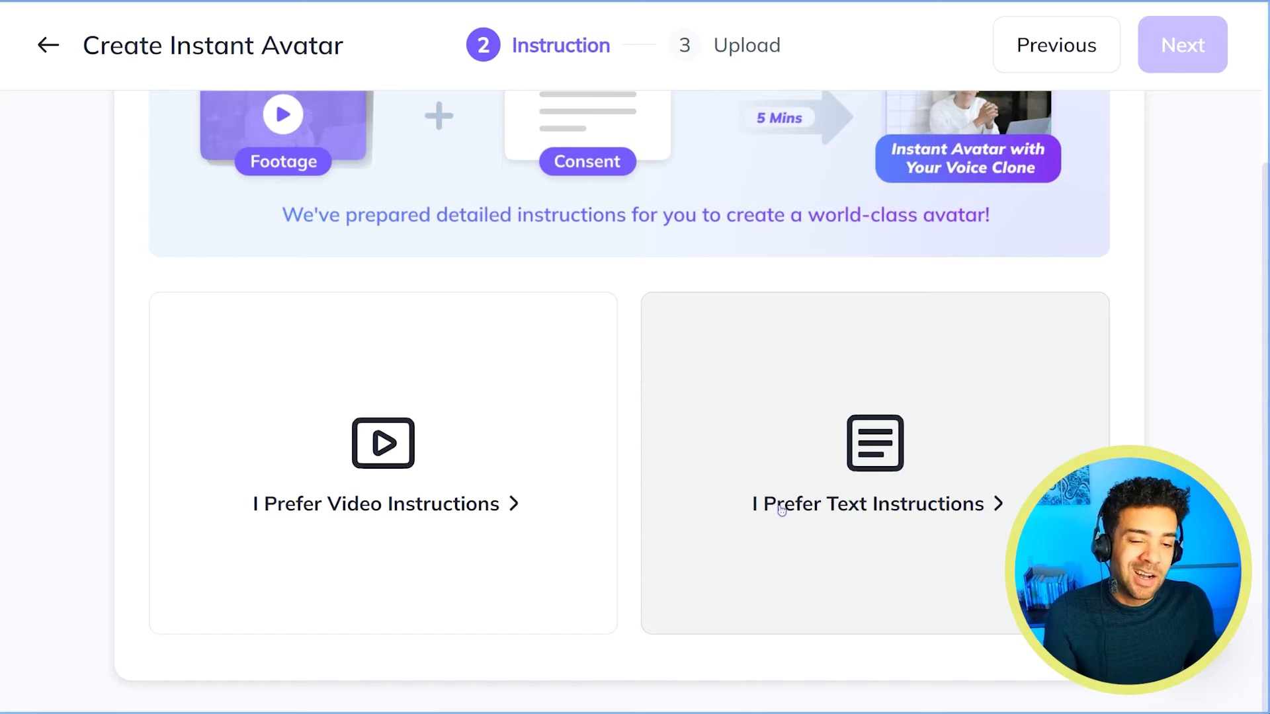
{"action": "left_click", "coordinate": [887, 514]}
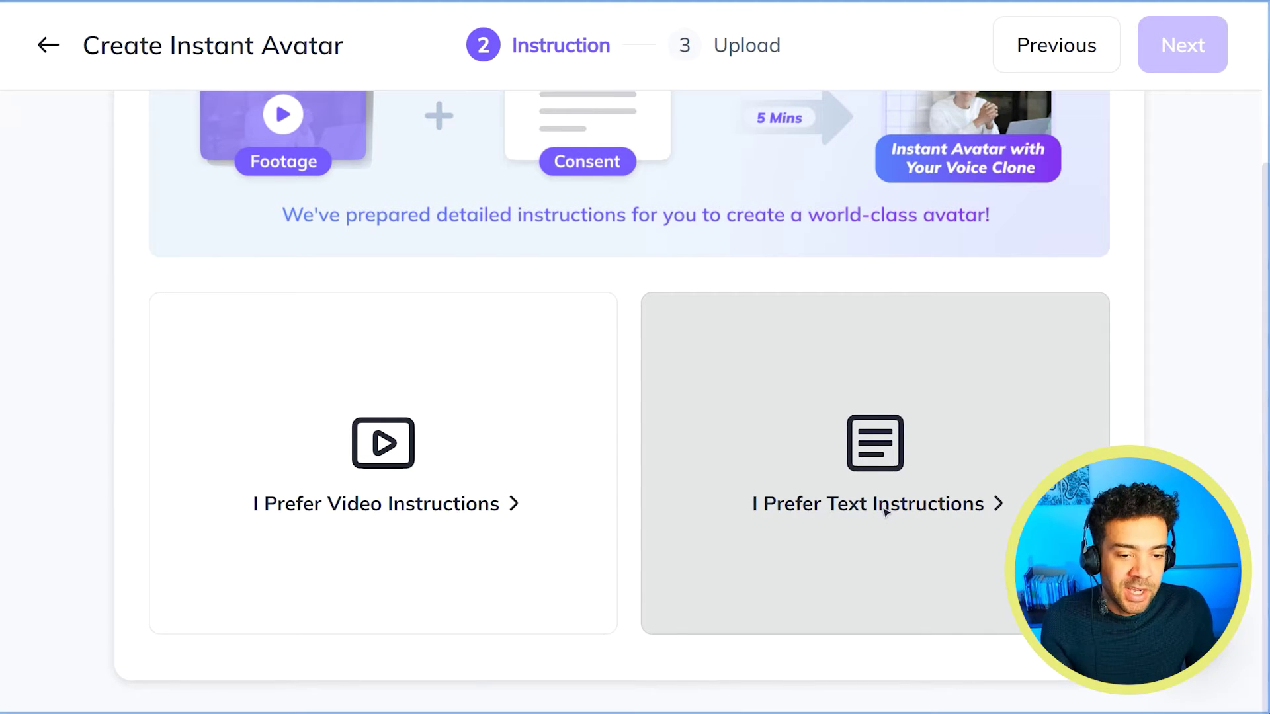
{"action": "left_click", "coordinate": [885, 512]}
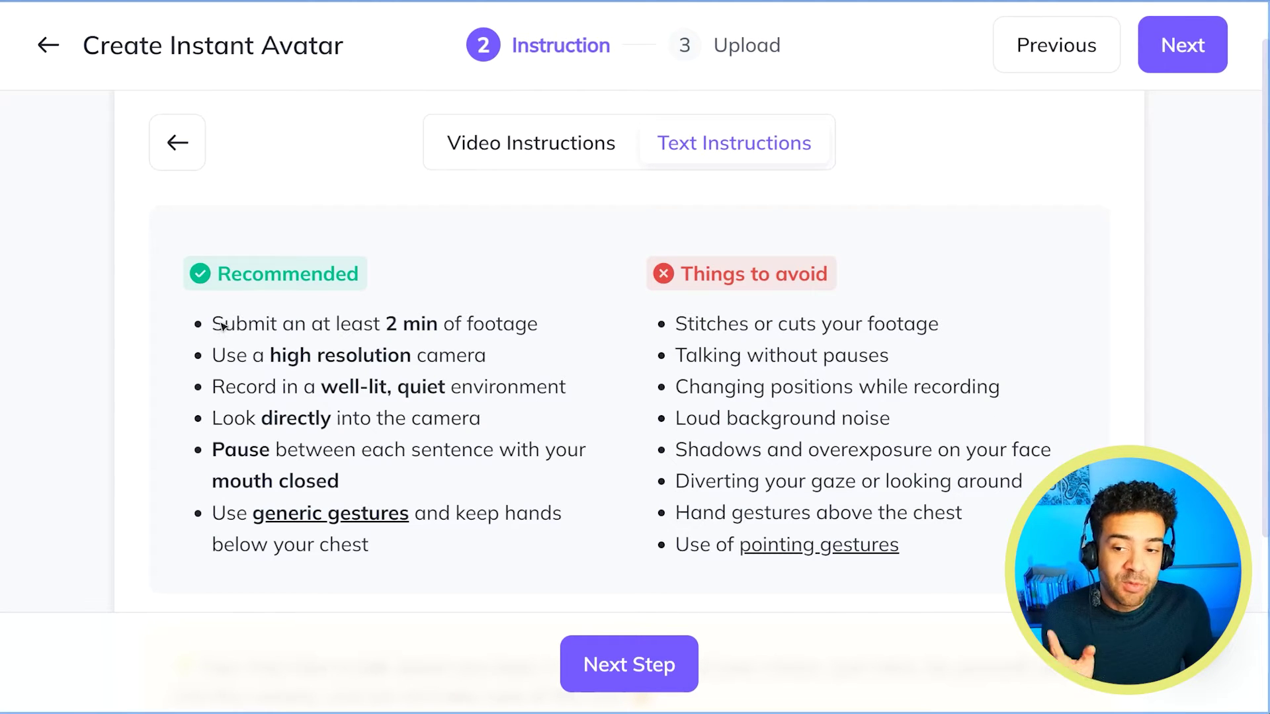
Highlight the recommended tips: at least 2 min of footage, look into camera, hands below chest.
{"action": "left_click_drag", "start_coordinate": [222, 325], "coordinate": [940, 571]}
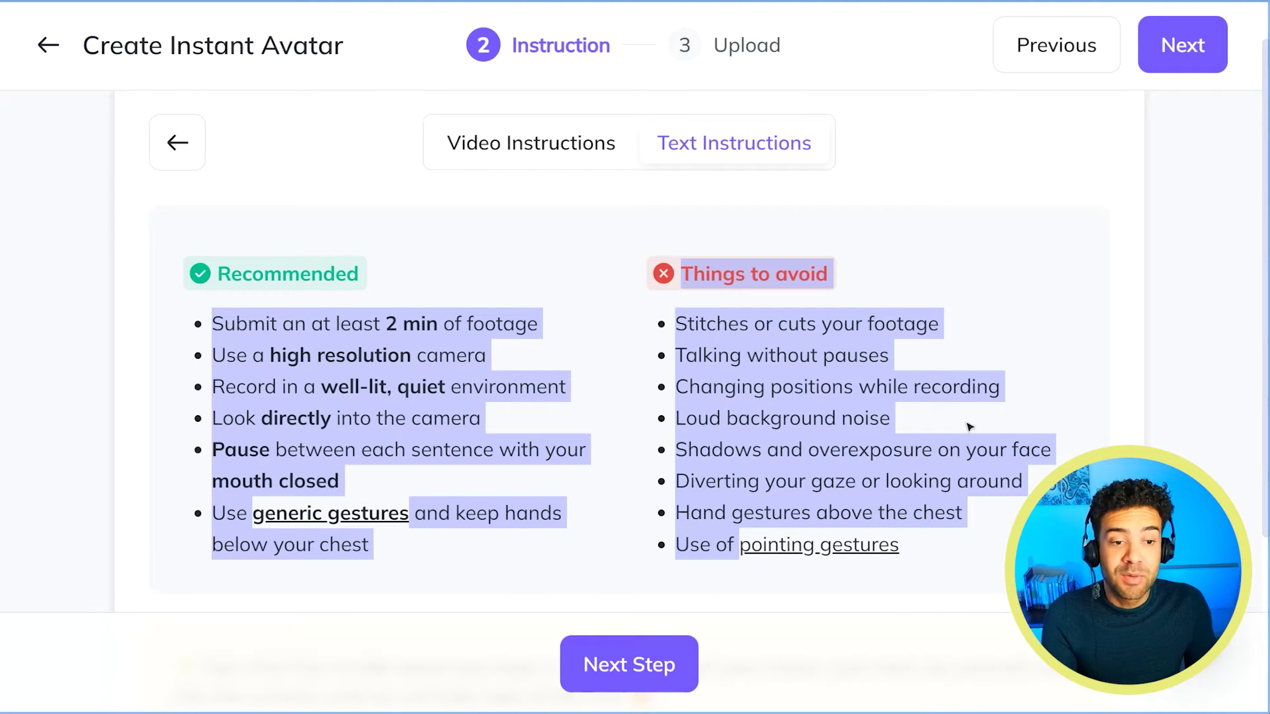
{"action": "left_click", "coordinate": [992, 429]}
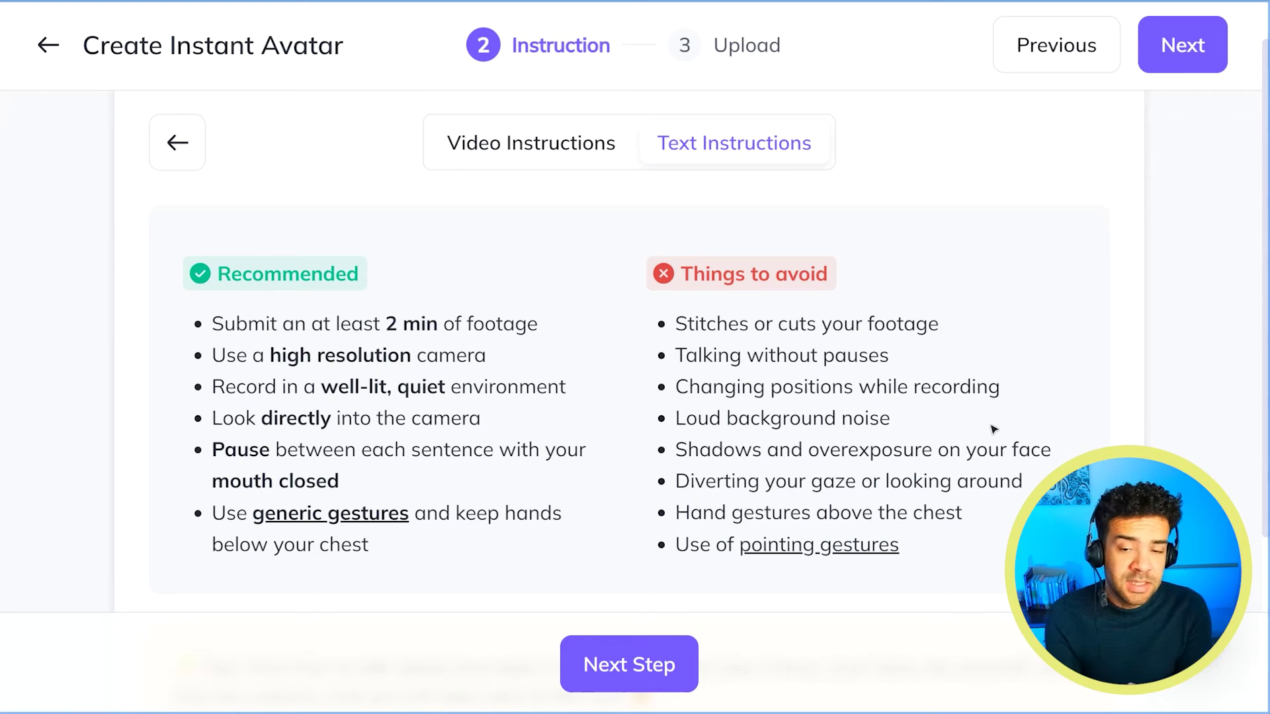
{"action": "left_click_drag", "start_coordinate": [559, 328], "coordinate": [317, 328]}
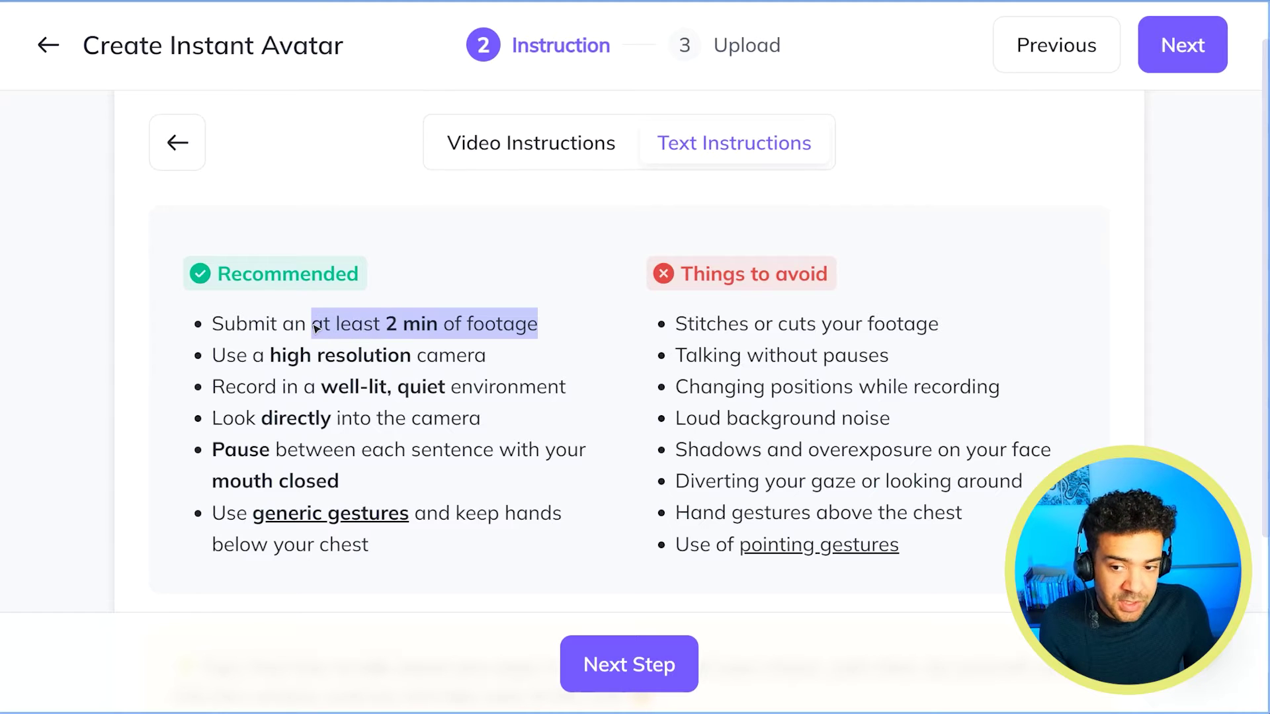
{"action": "left_click_drag", "start_coordinate": [483, 423], "coordinate": [213, 424]}
{"action": "left_click_drag", "start_coordinate": [369, 548], "coordinate": [454, 520]}
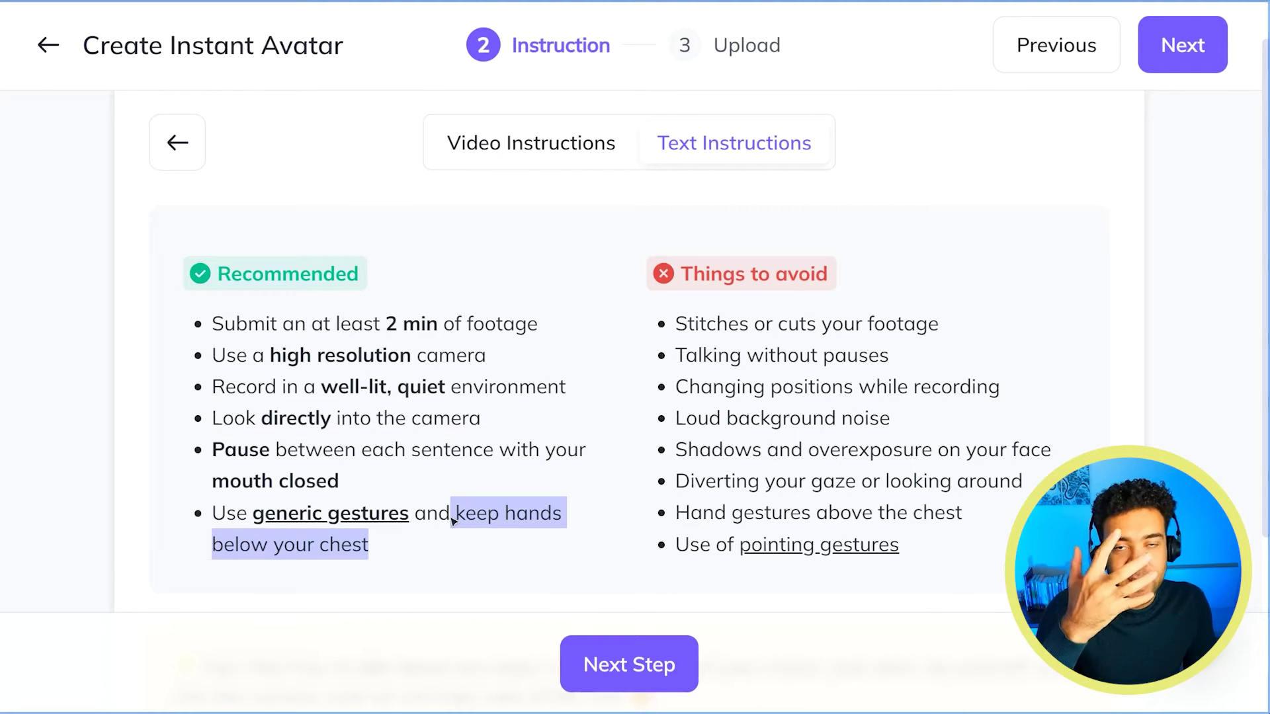
{"action": "left_click_drag", "start_coordinate": [455, 521], "coordinate": [456, 524]}
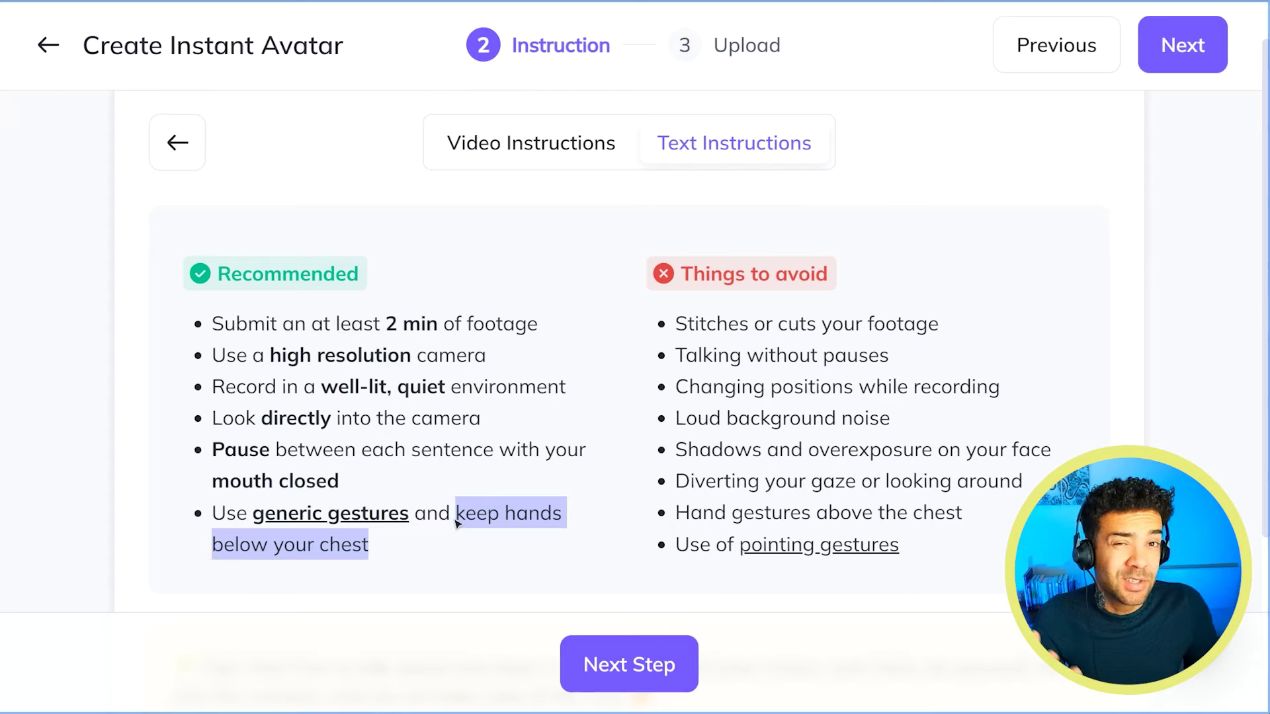
Highlight the tips to avoid: changing positions while recording and diverting your gaze.
{"action": "left_click_drag", "start_coordinate": [1012, 391], "coordinate": [683, 395]}
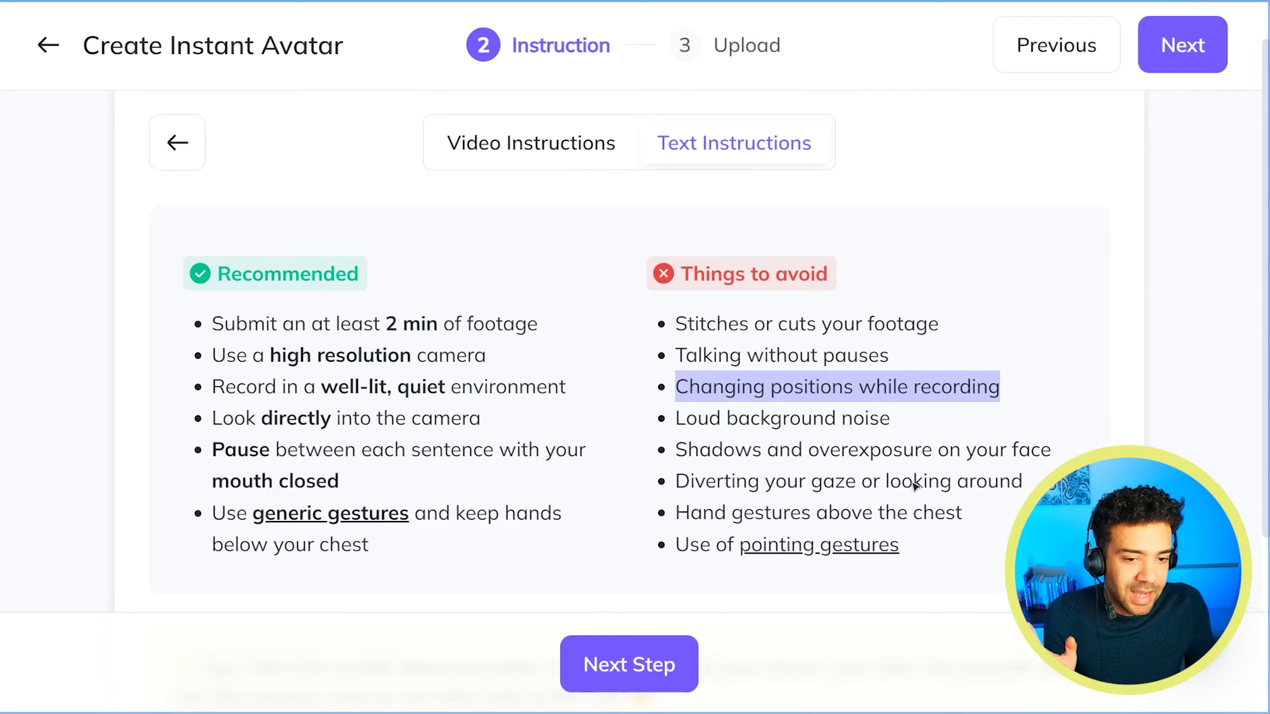
{"action": "left_click_drag", "start_coordinate": [1030, 489], "coordinate": [681, 489]}
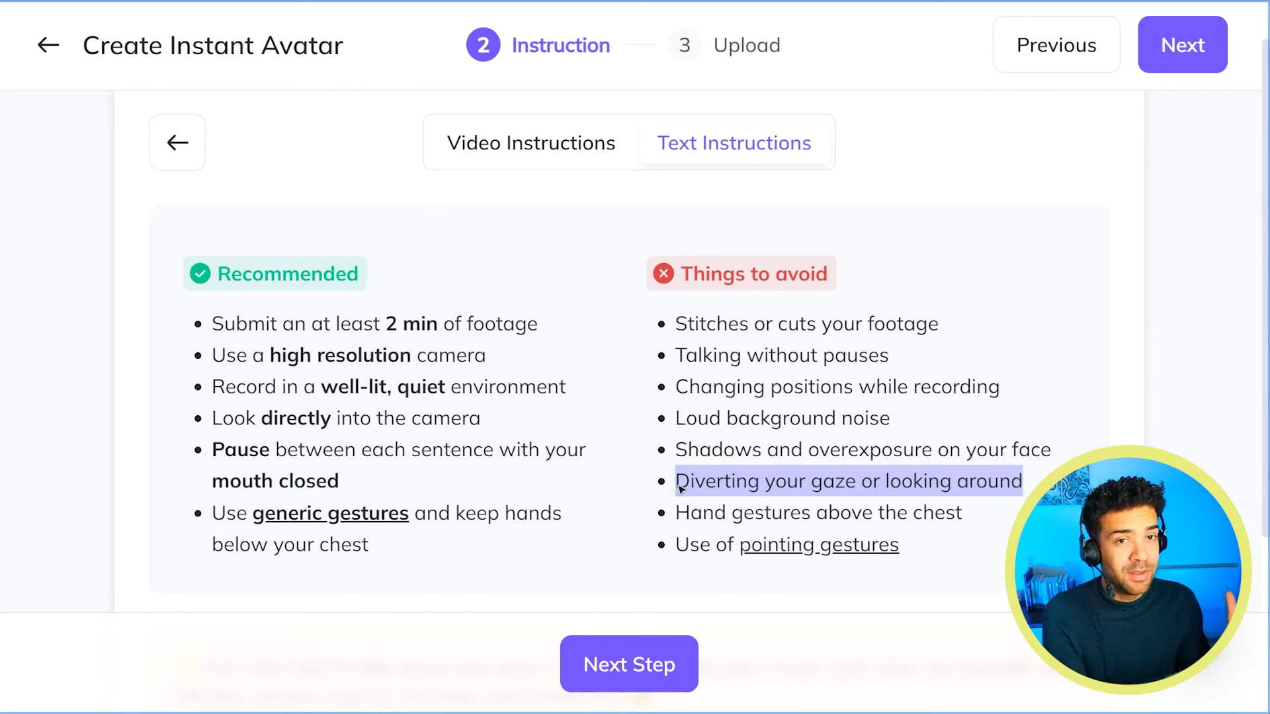
{"action": "left_click", "coordinate": [679, 387]}
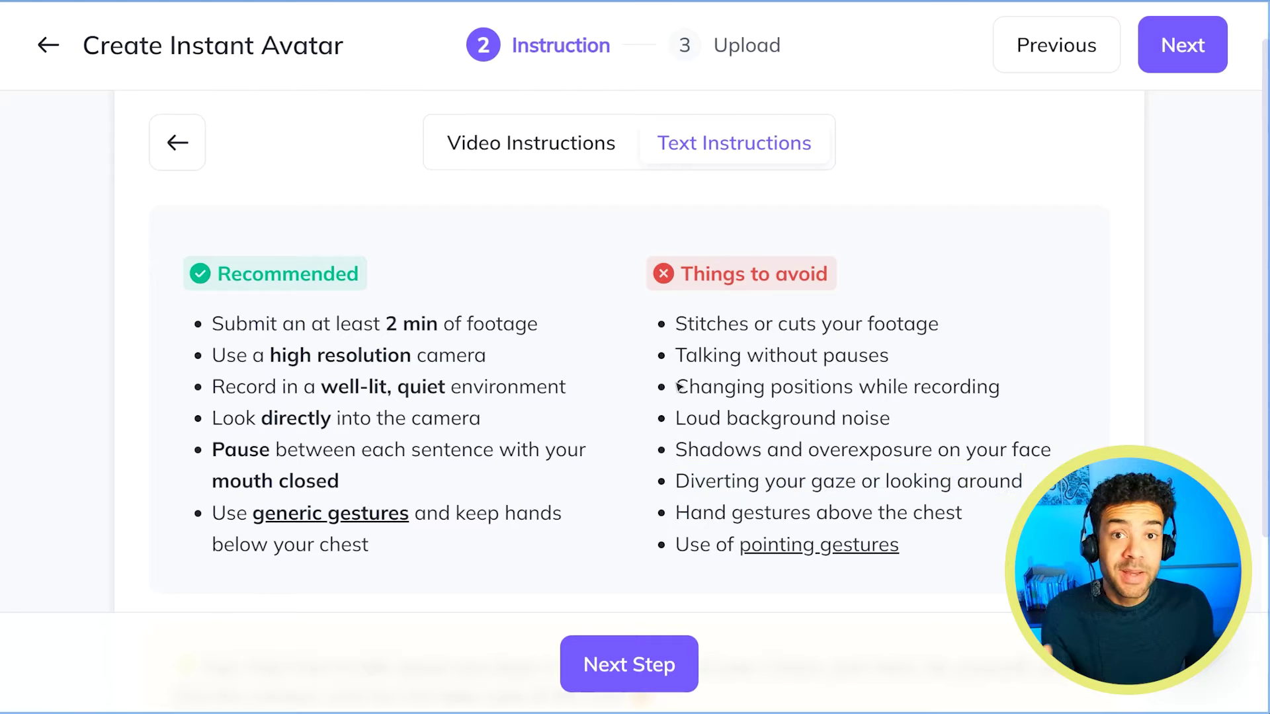
{"action": "left_click_drag", "start_coordinate": [679, 390], "coordinate": [1001, 389]}
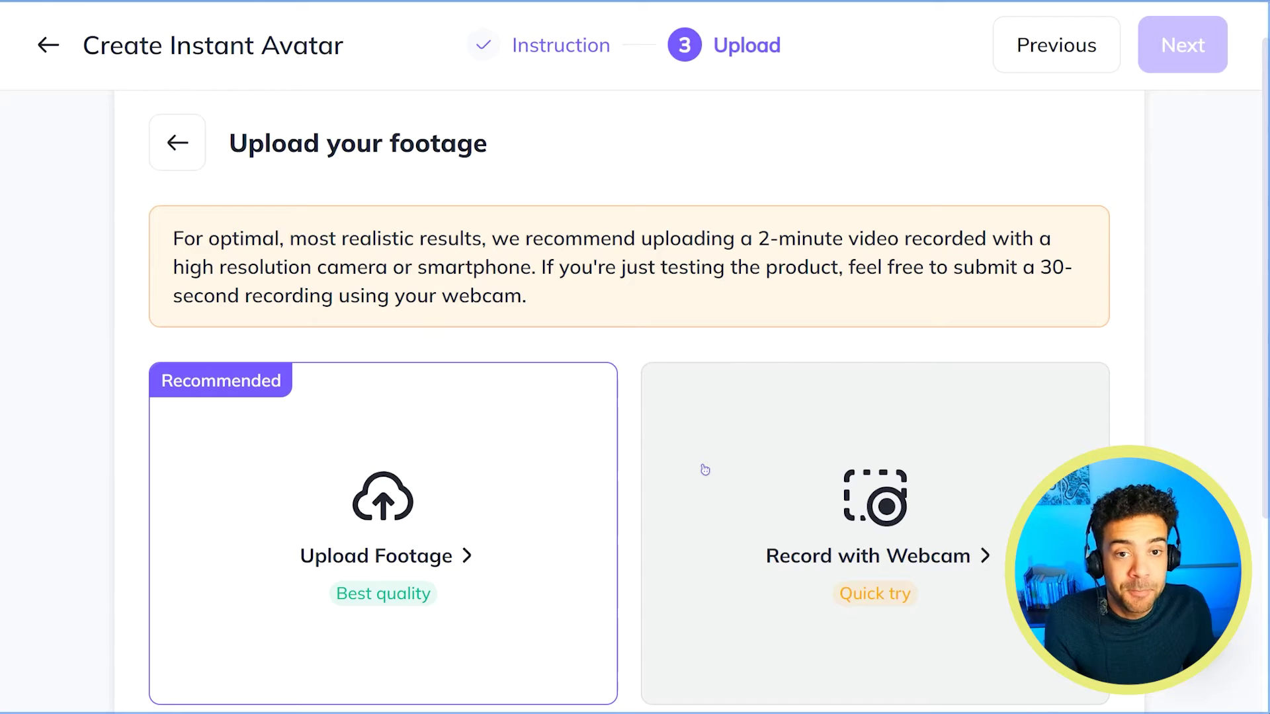
{"action": "scroll", "coordinate": [431, 493], "scroll_direction": "down", "scroll_amount": 3}
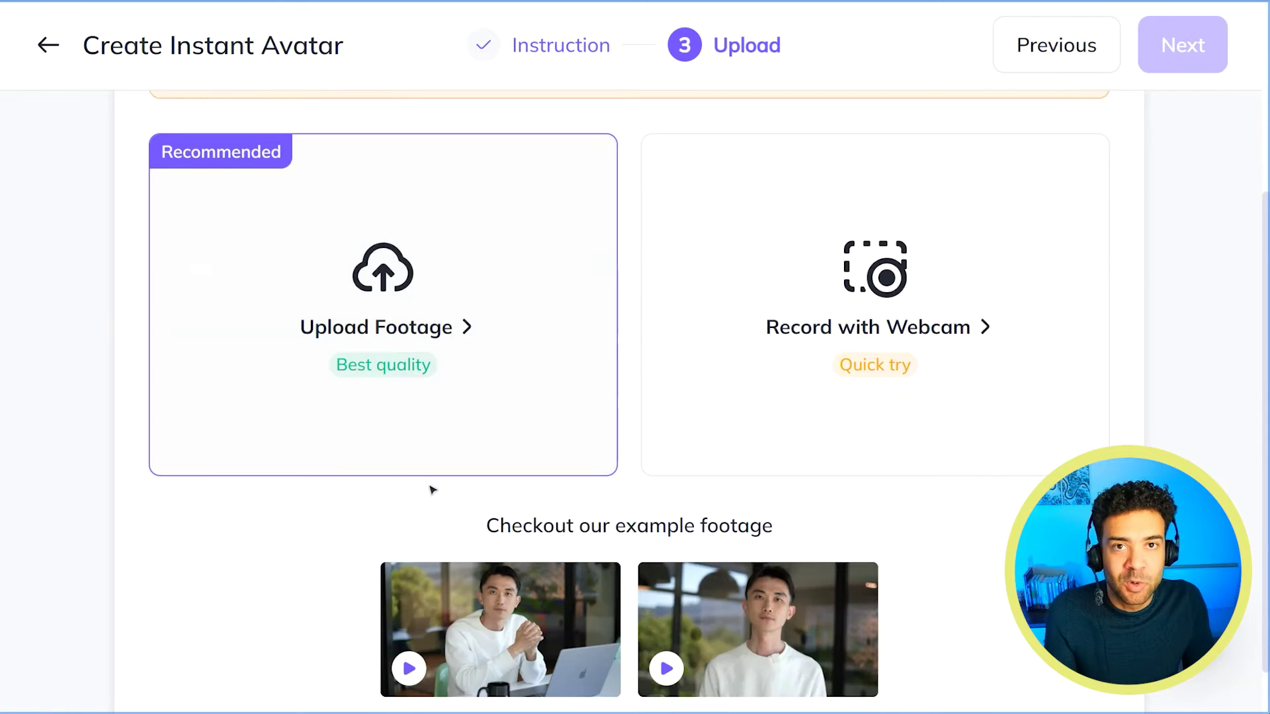
{"action": "scroll", "coordinate": [397, 491], "scroll_direction": "down", "scroll_amount": 1}
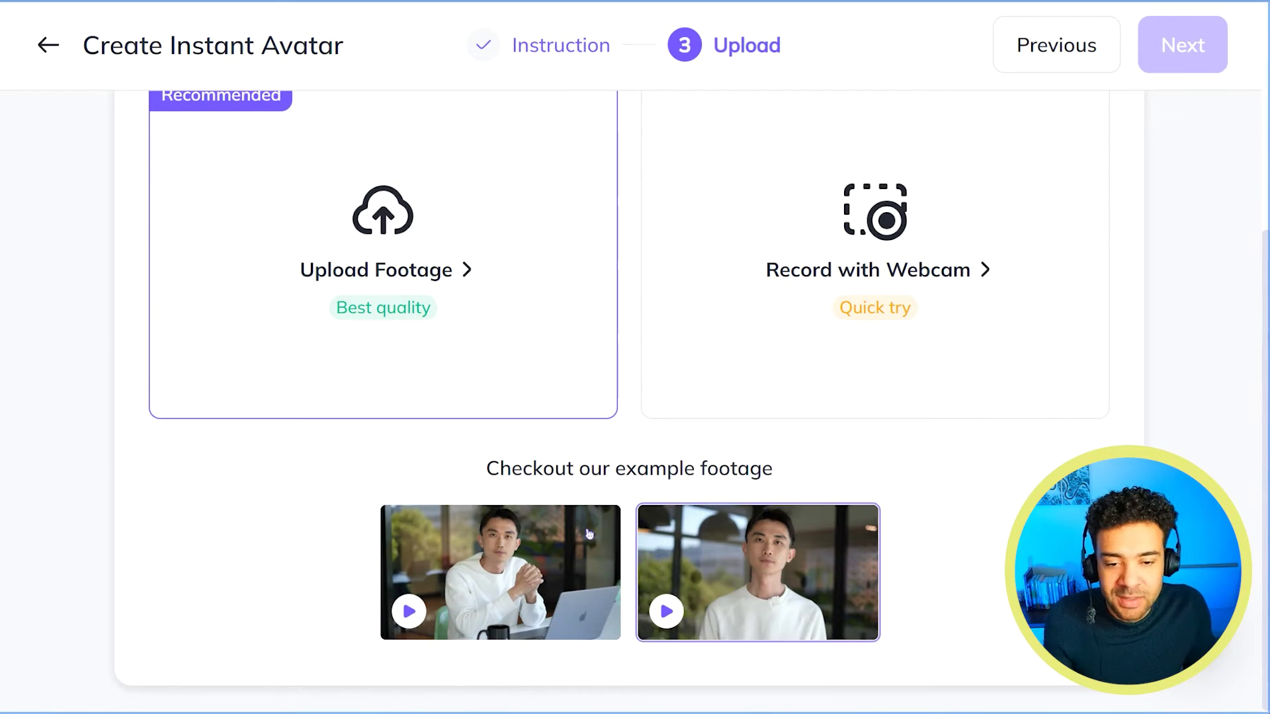
{"action": "scroll", "coordinate": [633, 416], "scroll_direction": "up", "scroll_amount": 4}
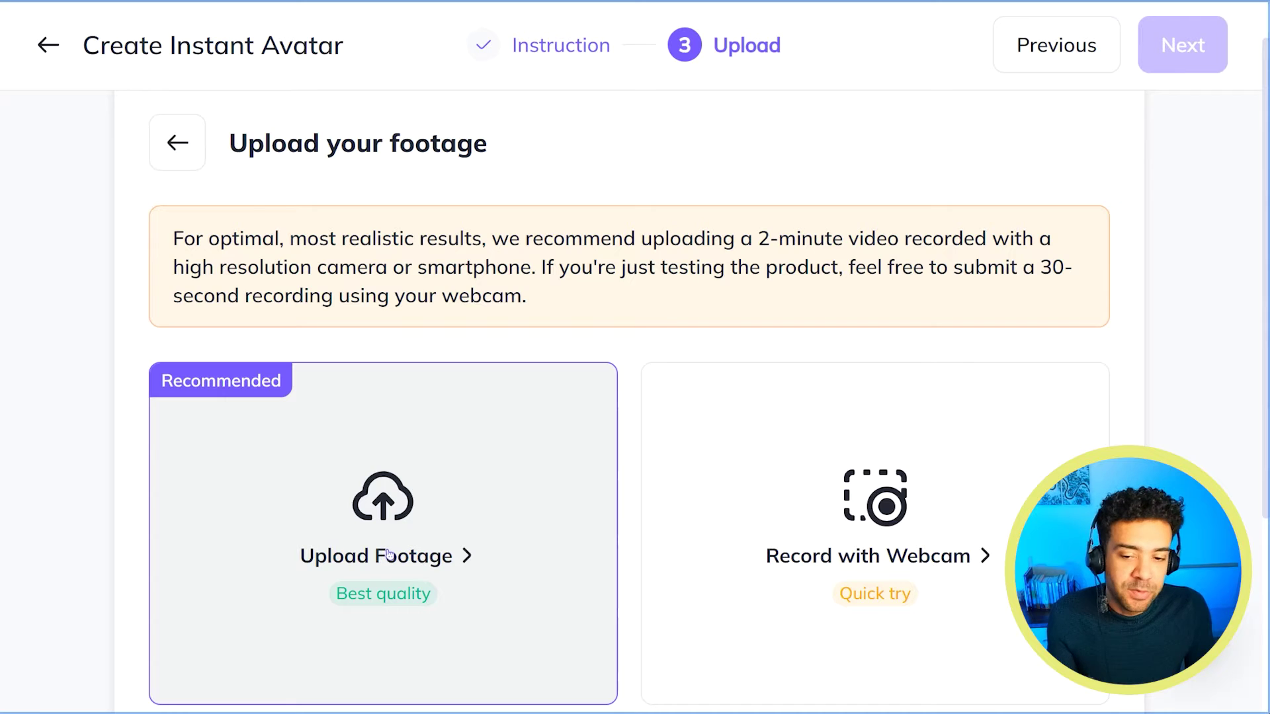
Choose Upload Footage and review the drag-and-drop hint and the <2GB size limit.
{"action": "left_click", "coordinate": [389, 555]}
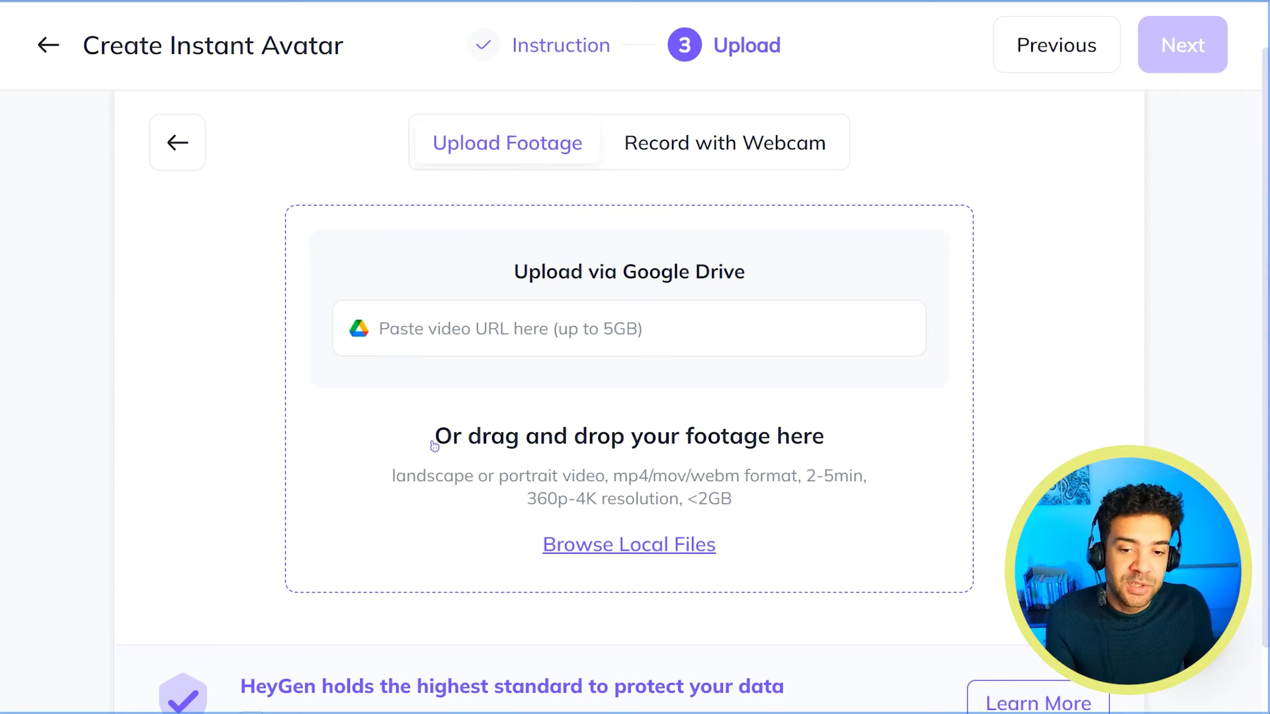
{"action": "left_click_drag", "start_coordinate": [434, 446], "coordinate": [834, 449]}
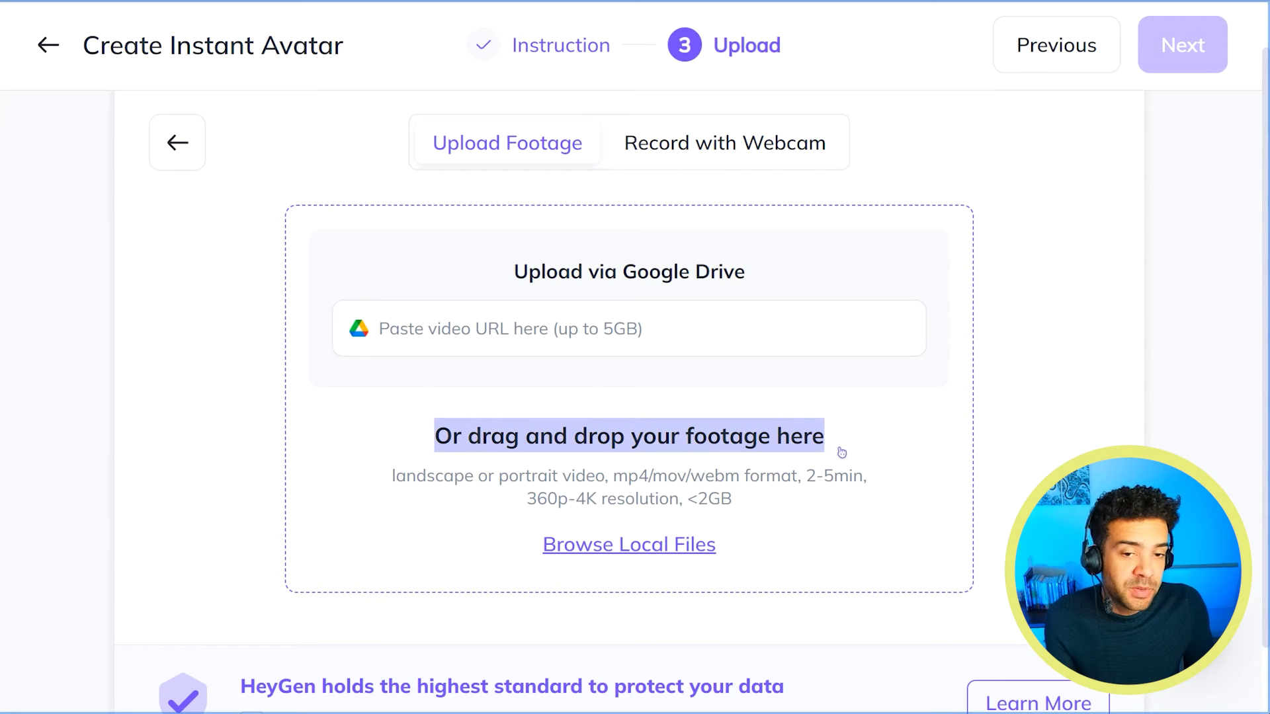
{"action": "left_click", "coordinate": [585, 330]}
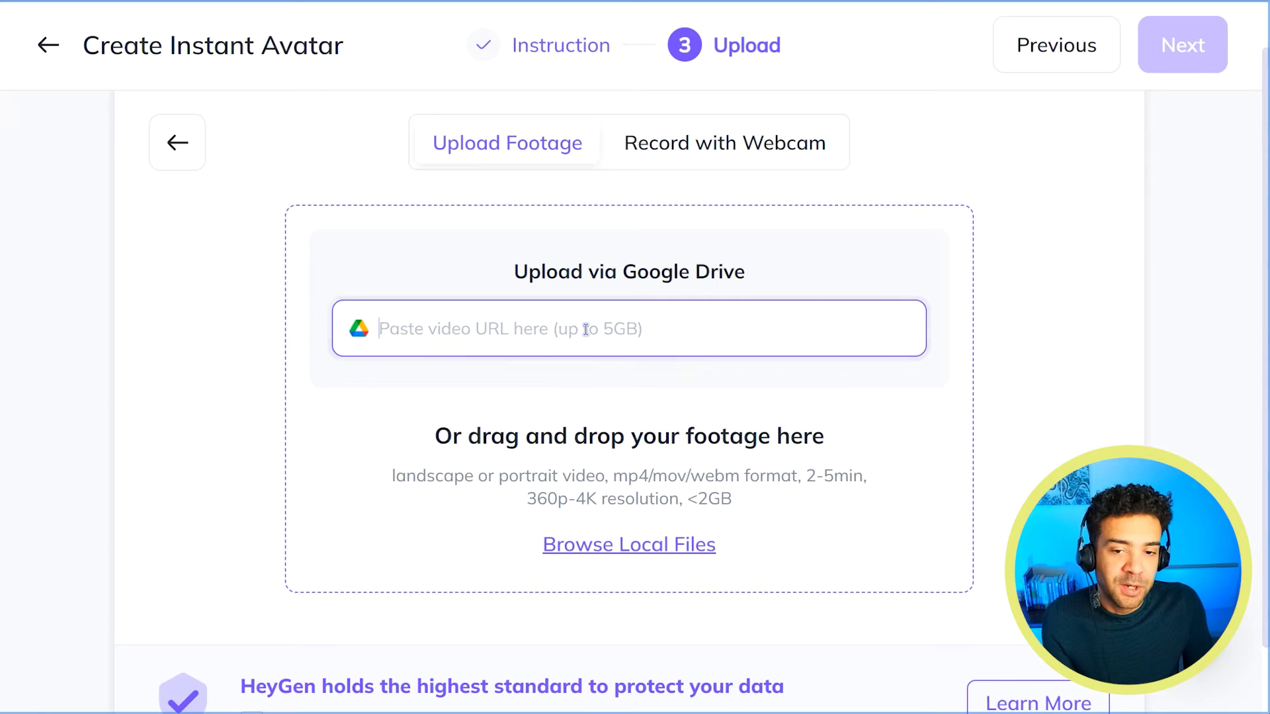
{"action": "left_click", "coordinate": [1078, 375]}
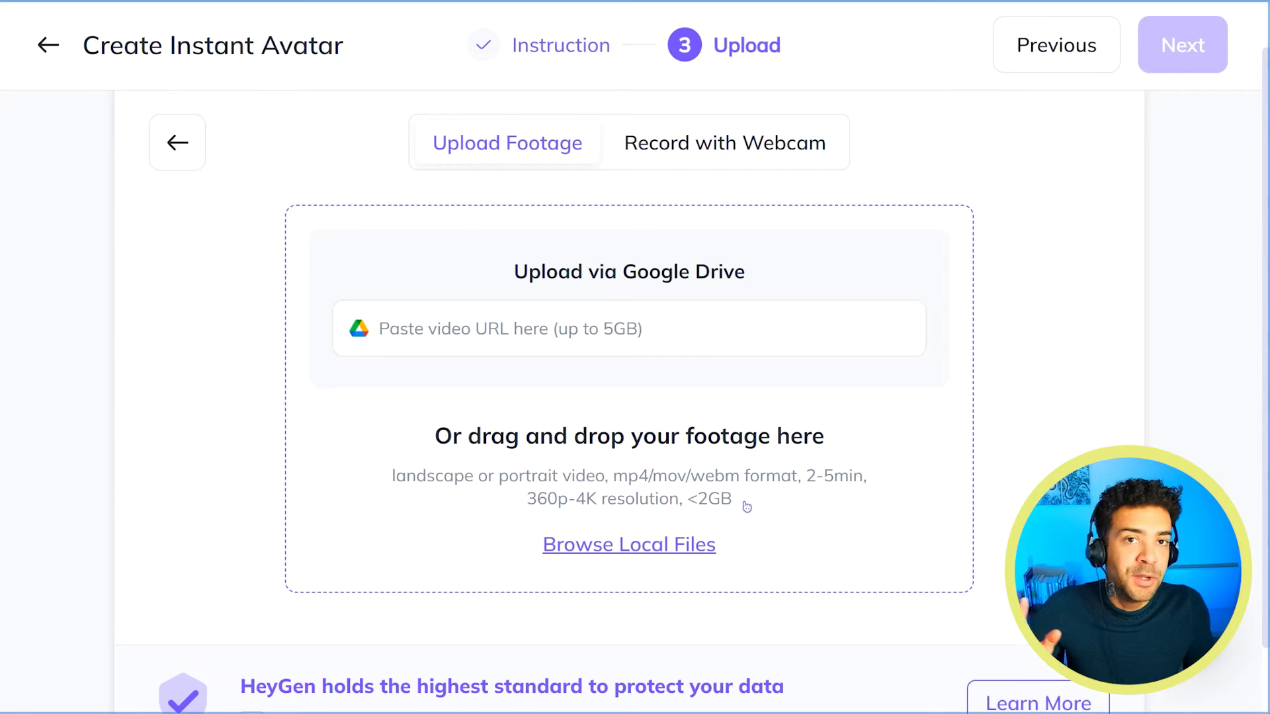
{"action": "left_click_drag", "start_coordinate": [734, 506], "coordinate": [692, 504]}
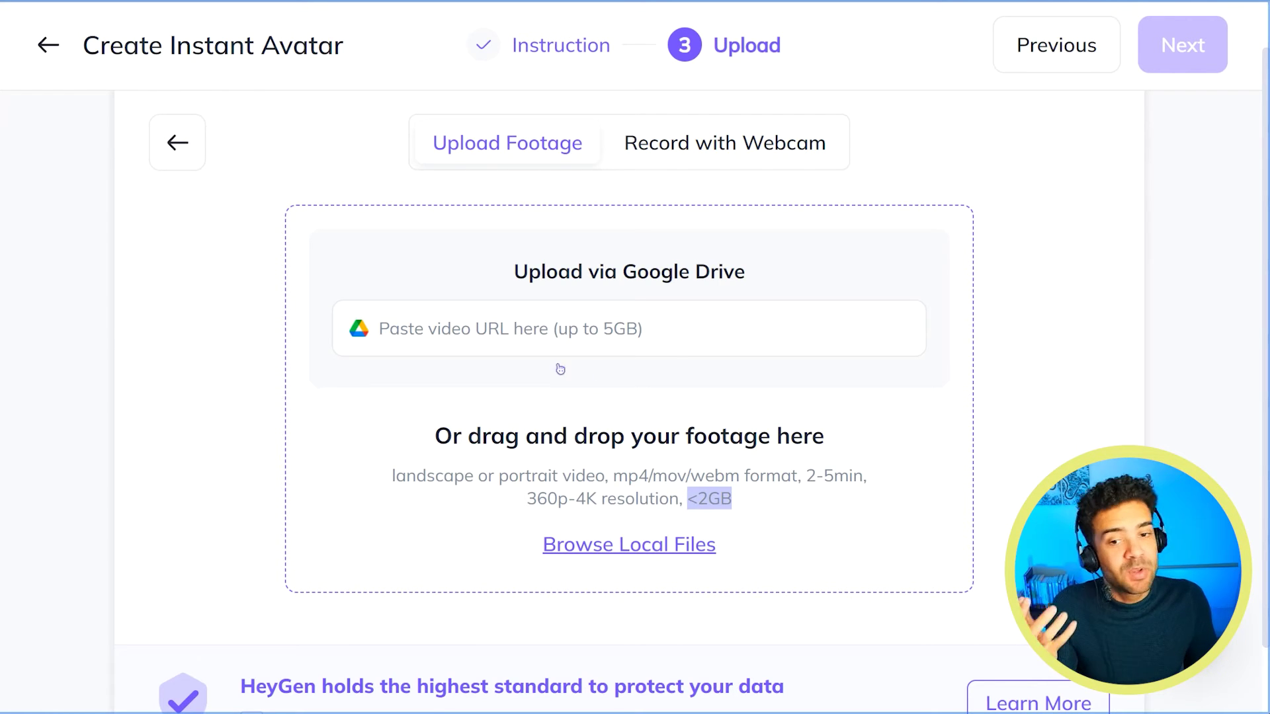
Paste the Google Drive footage link into the link field.
{"action": "left_click", "coordinate": [534, 328]}
{"action": "left_click", "coordinate": [530, 329]}
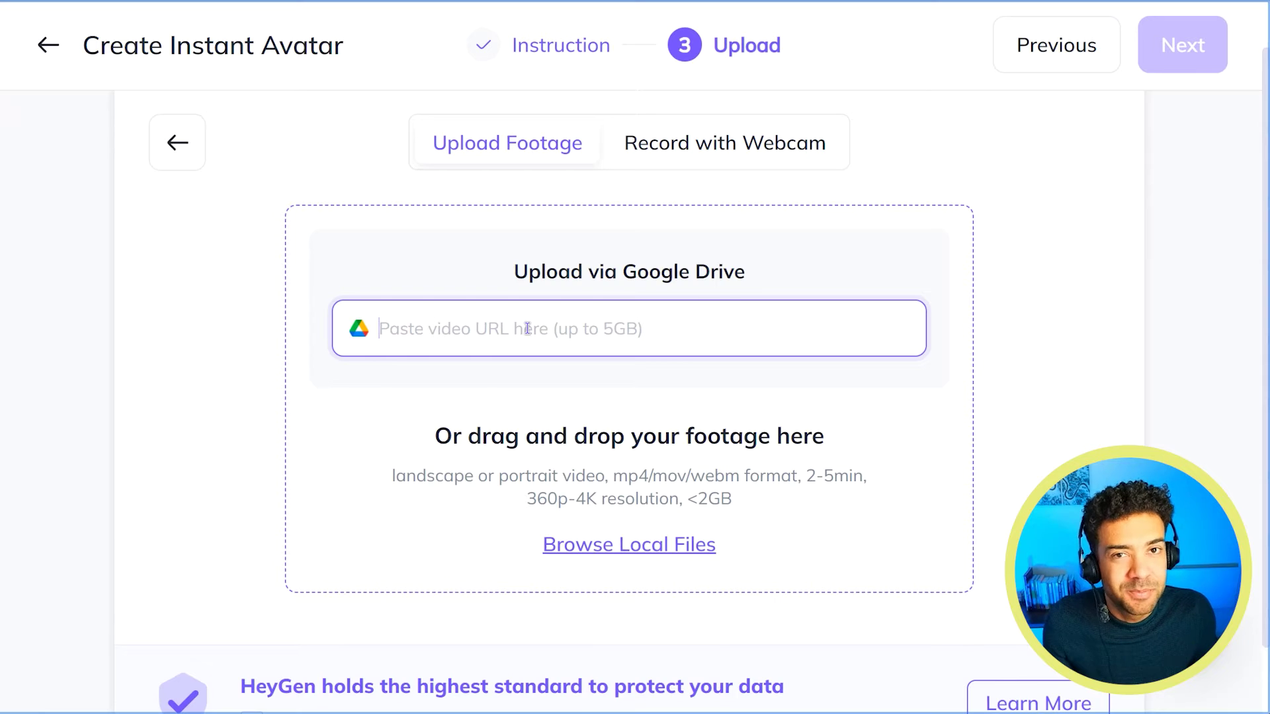
{"action": "scroll", "coordinate": [456, 381], "scroll_direction": "up", "scroll_amount": 1}
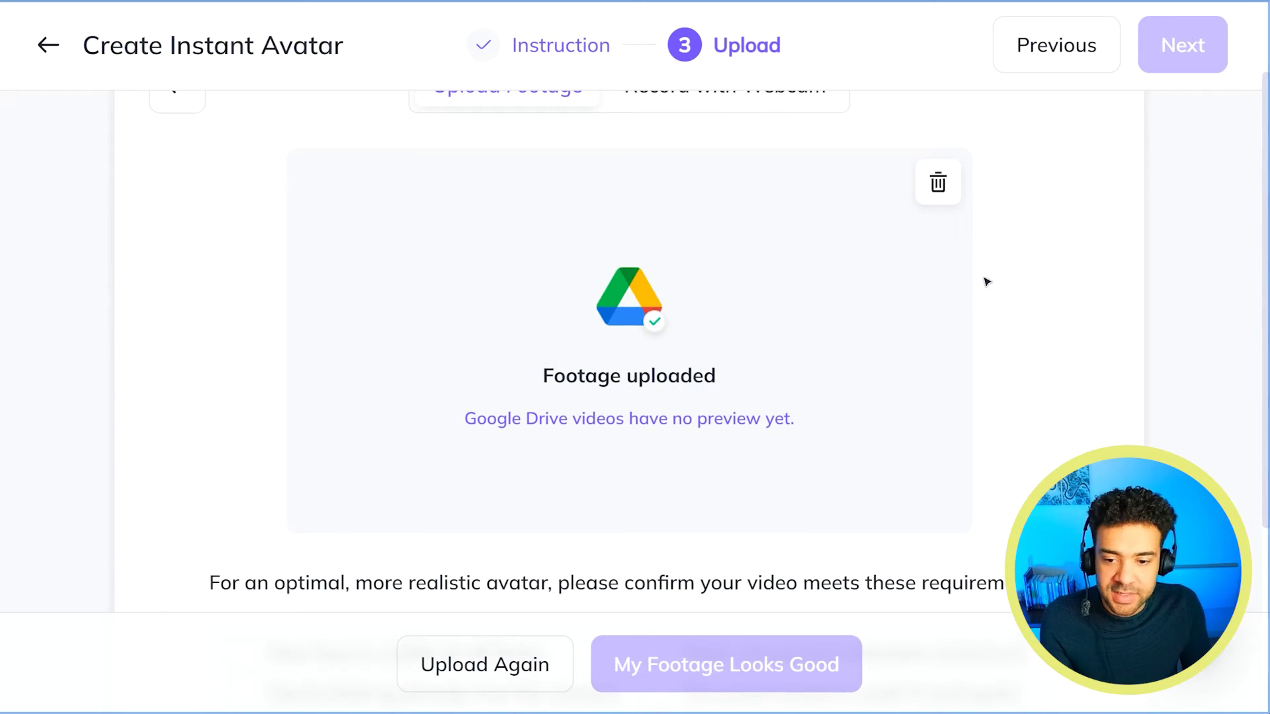
Tick face visible, looking at camera, pauses, and well-lit quiet setting, then confirm My Footage Looks Good.
{"action": "scroll", "coordinate": [986, 282], "scroll_direction": "down", "scroll_amount": 3}
{"action": "left_click", "coordinate": [242, 481]}
{"action": "left_click", "coordinate": [242, 520]}
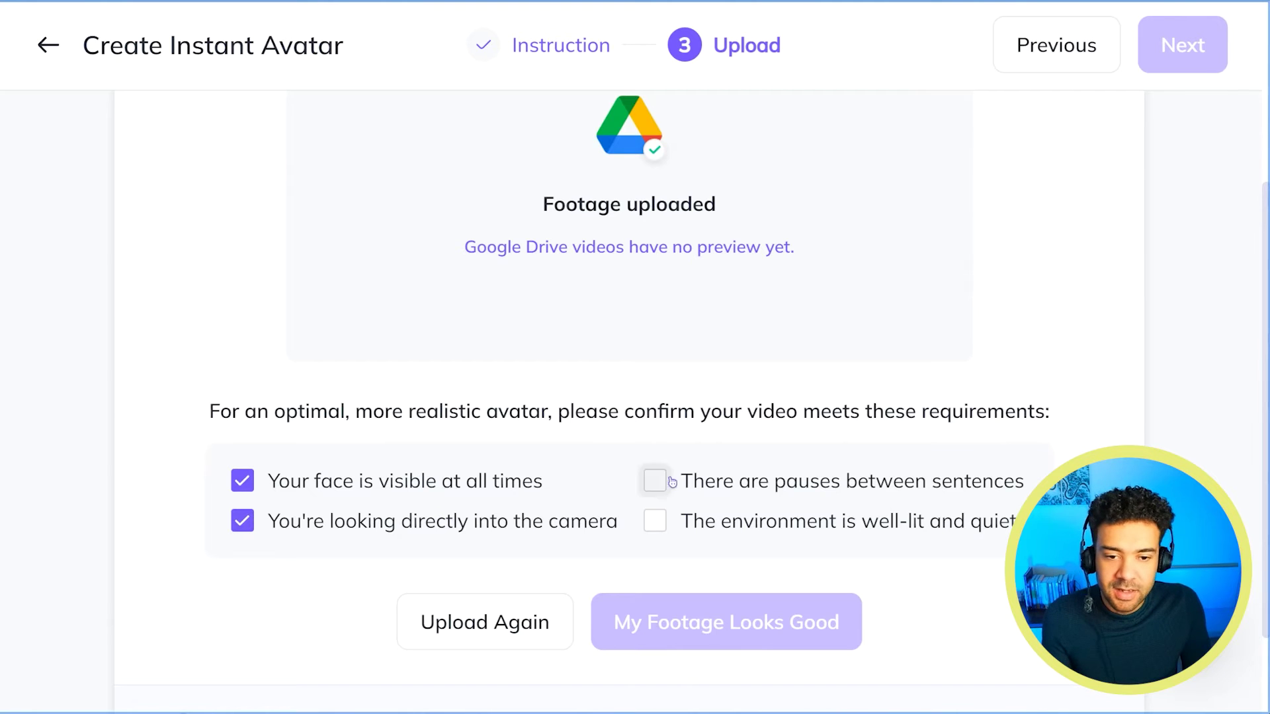
{"action": "left_click", "coordinate": [655, 481]}
{"action": "left_click", "coordinate": [655, 523]}
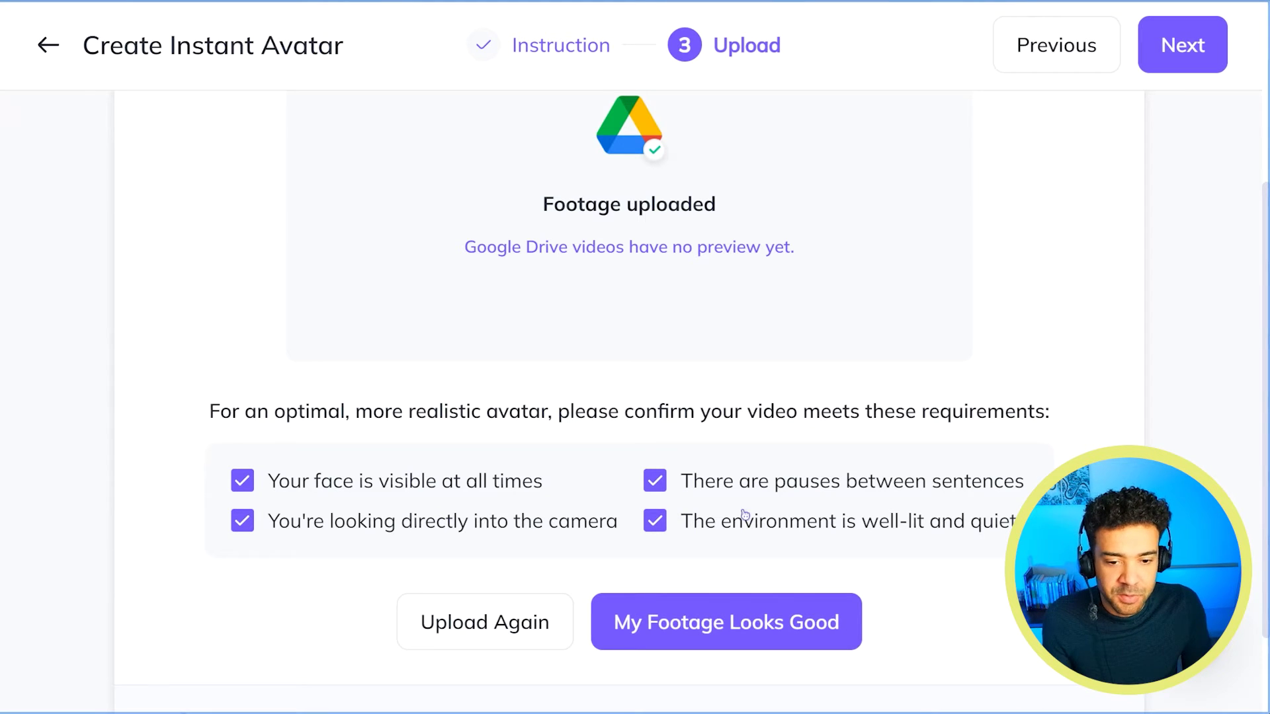
{"action": "left_click", "coordinate": [741, 629]}
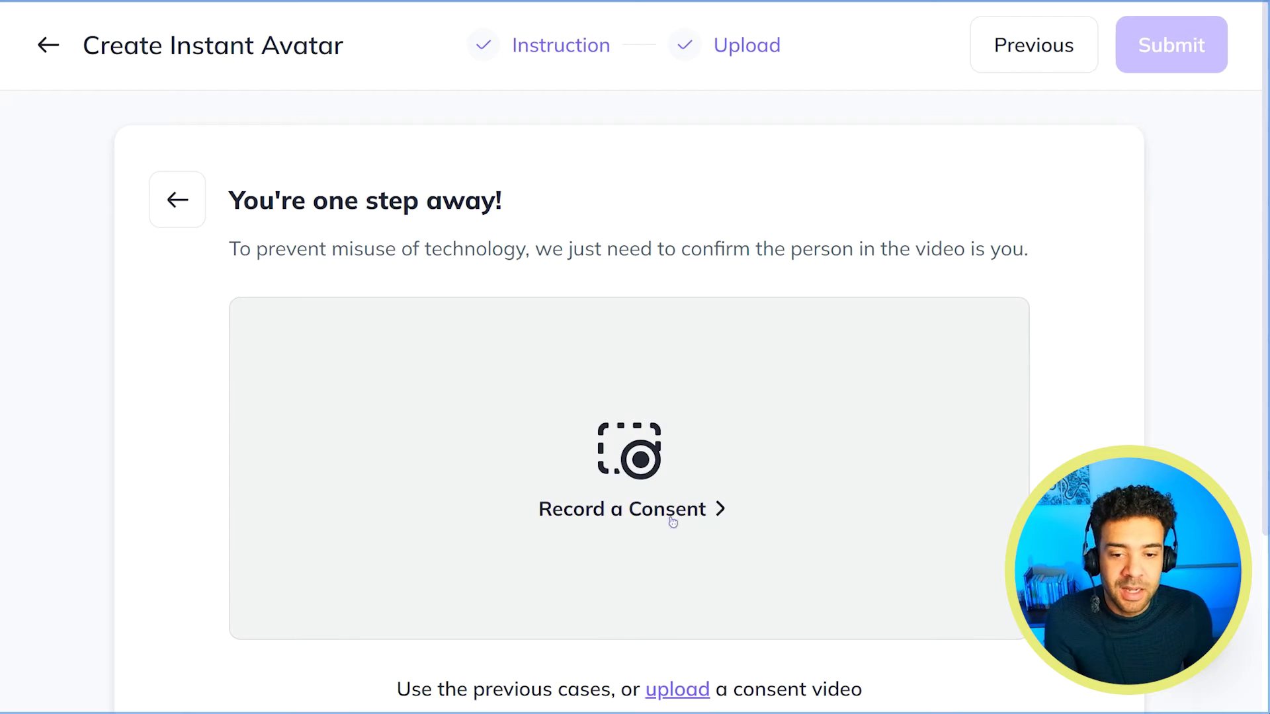
Open the consent recording form and read through its consent script text.
{"action": "left_click", "coordinate": [648, 518]}
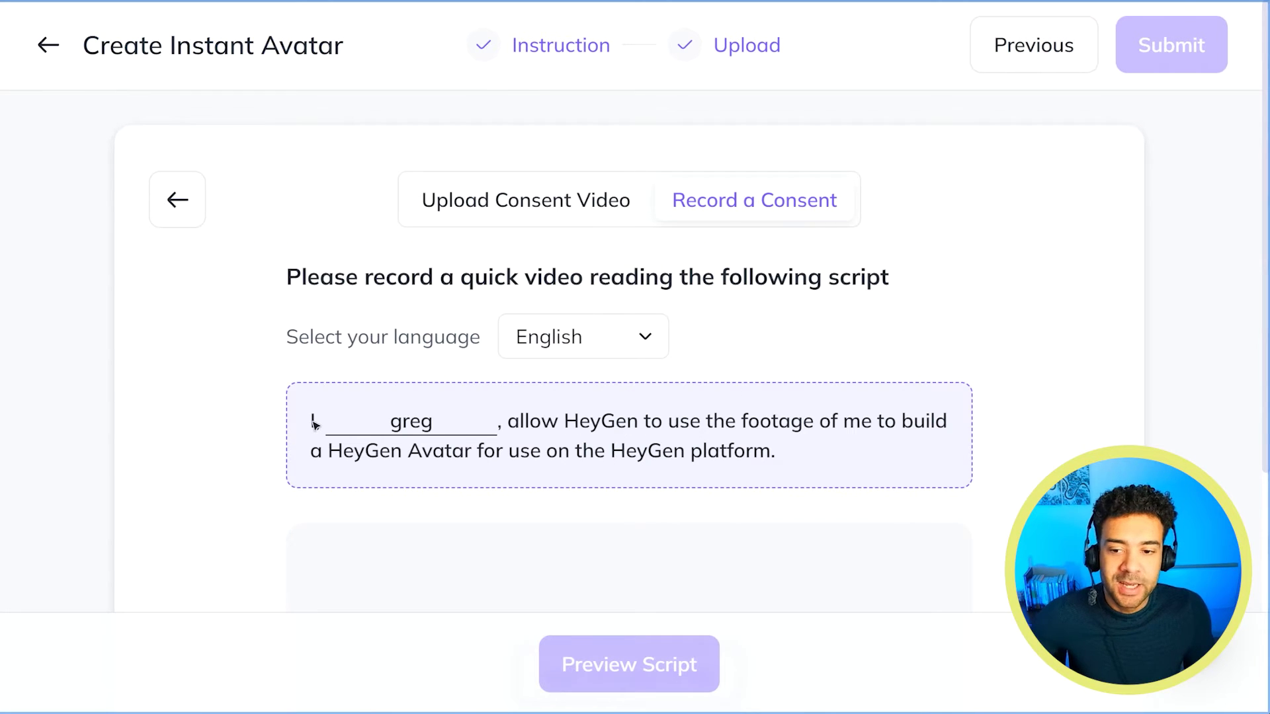
{"action": "scroll", "coordinate": [314, 424], "scroll_direction": "down", "scroll_amount": 1}
{"action": "left_click_drag", "start_coordinate": [311, 368], "coordinate": [798, 394]}
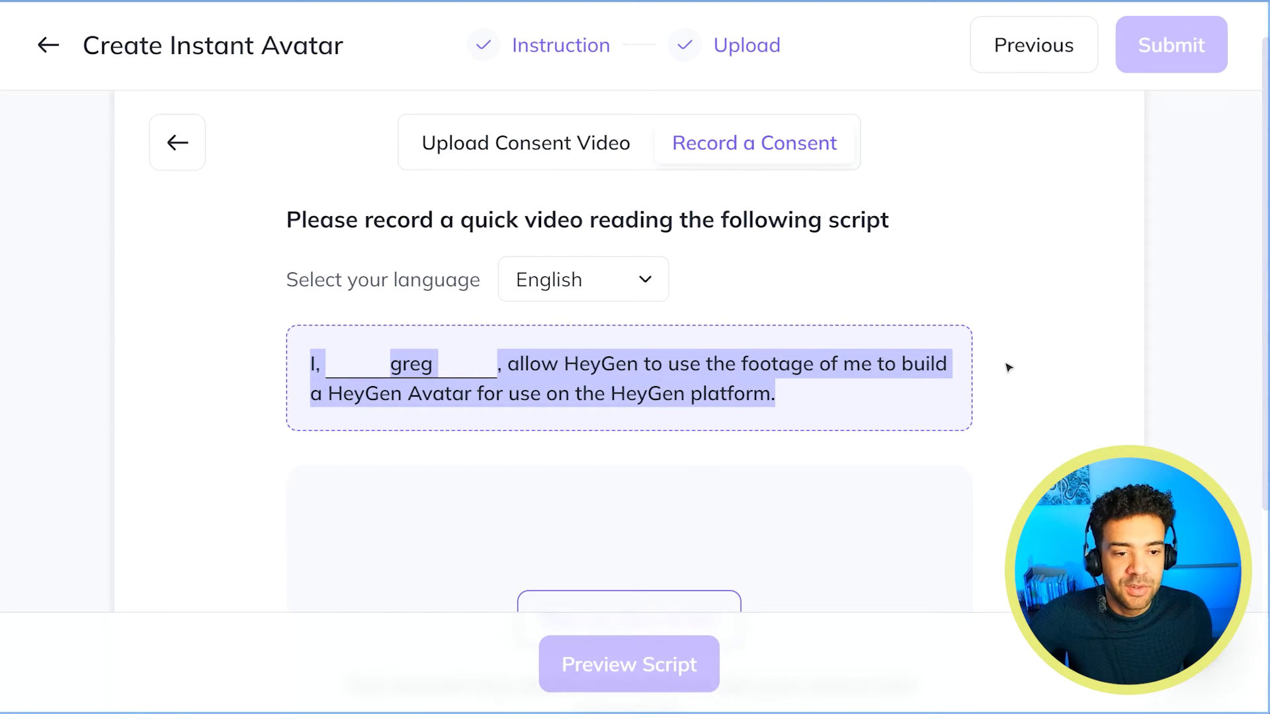
{"action": "scroll", "coordinate": [1007, 368], "scroll_direction": "down", "scroll_amount": 4}
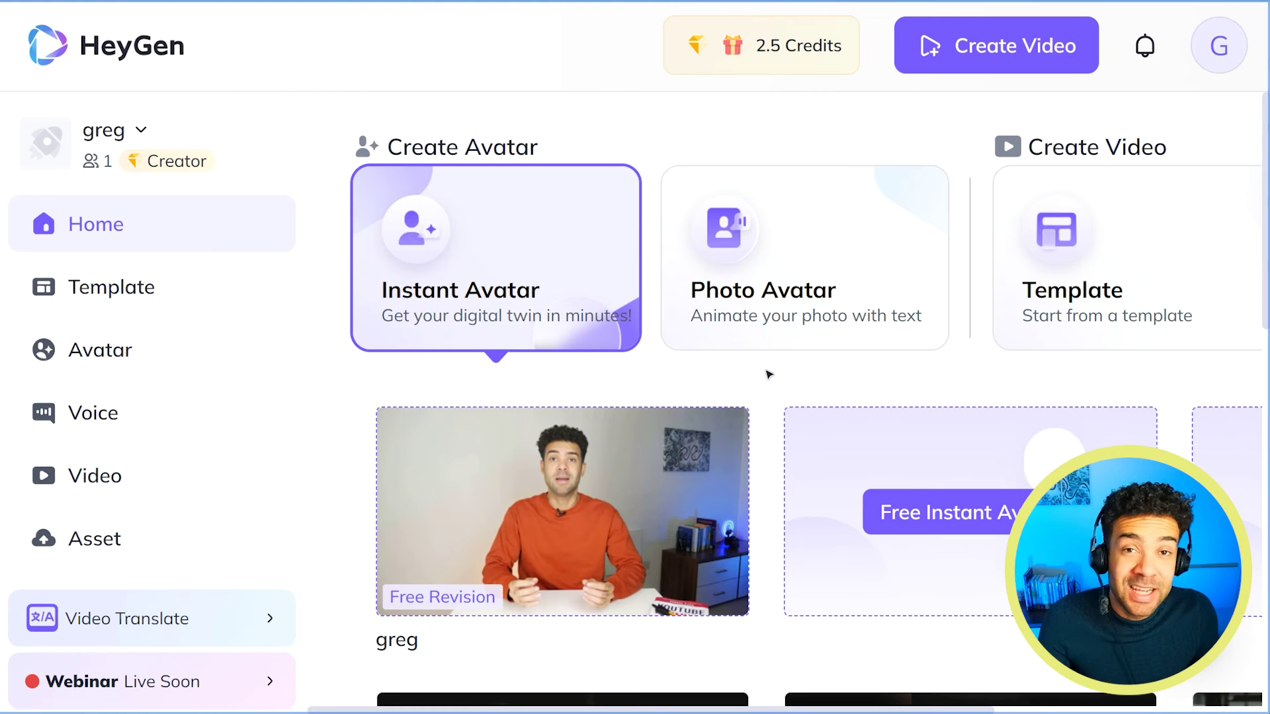
Open the new Instant Avatar's card on Home to show its 8-second preview.
{"action": "scroll", "coordinate": [773, 384], "scroll_direction": "down", "scroll_amount": 2}
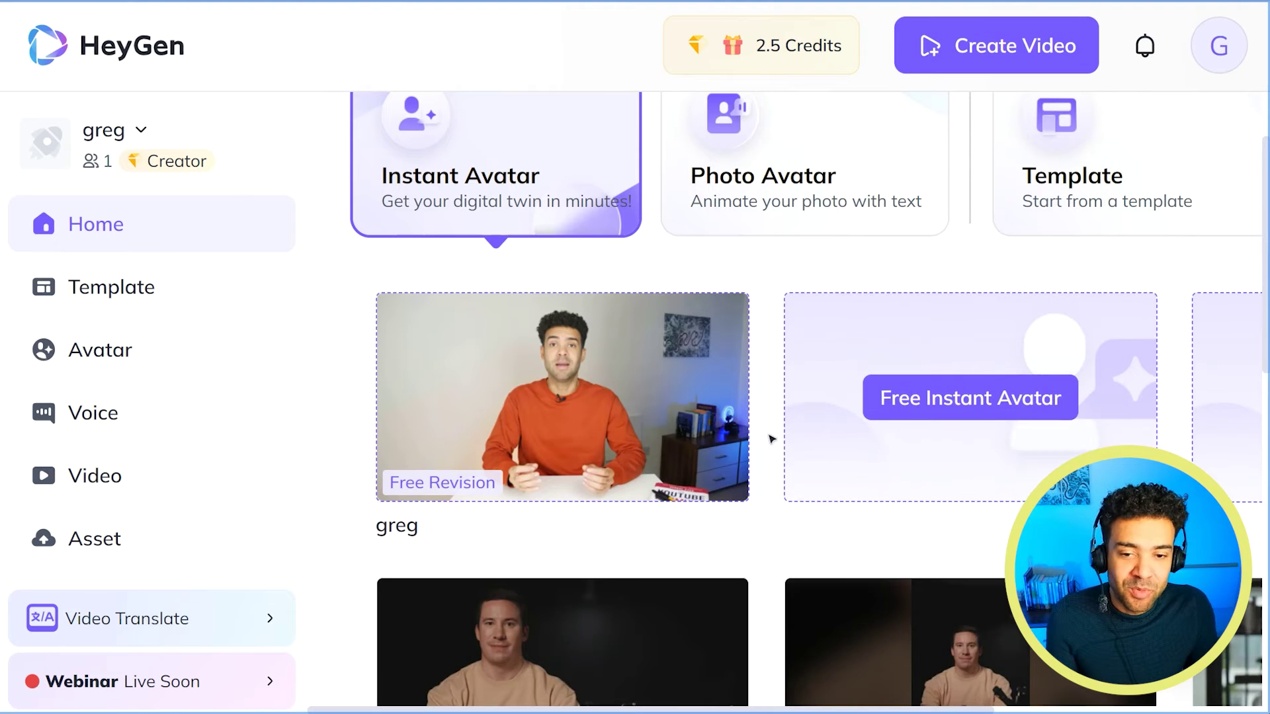
{"action": "left_click", "coordinate": [590, 435]}
{"action": "scroll", "coordinate": [845, 437], "scroll_direction": "down", "scroll_amount": 2}
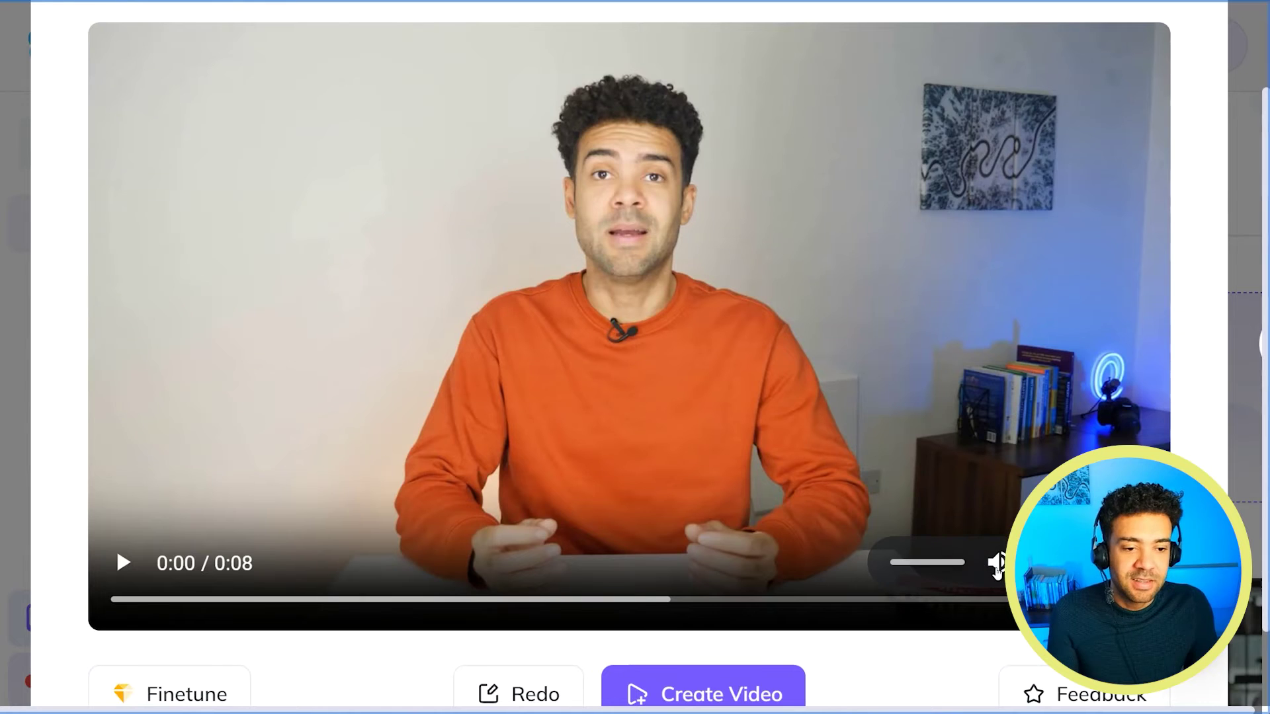
Mute and play the avatar preview, then jump it back to the start.
{"action": "left_click", "coordinate": [997, 563]}
{"action": "left_click", "coordinate": [122, 563]}
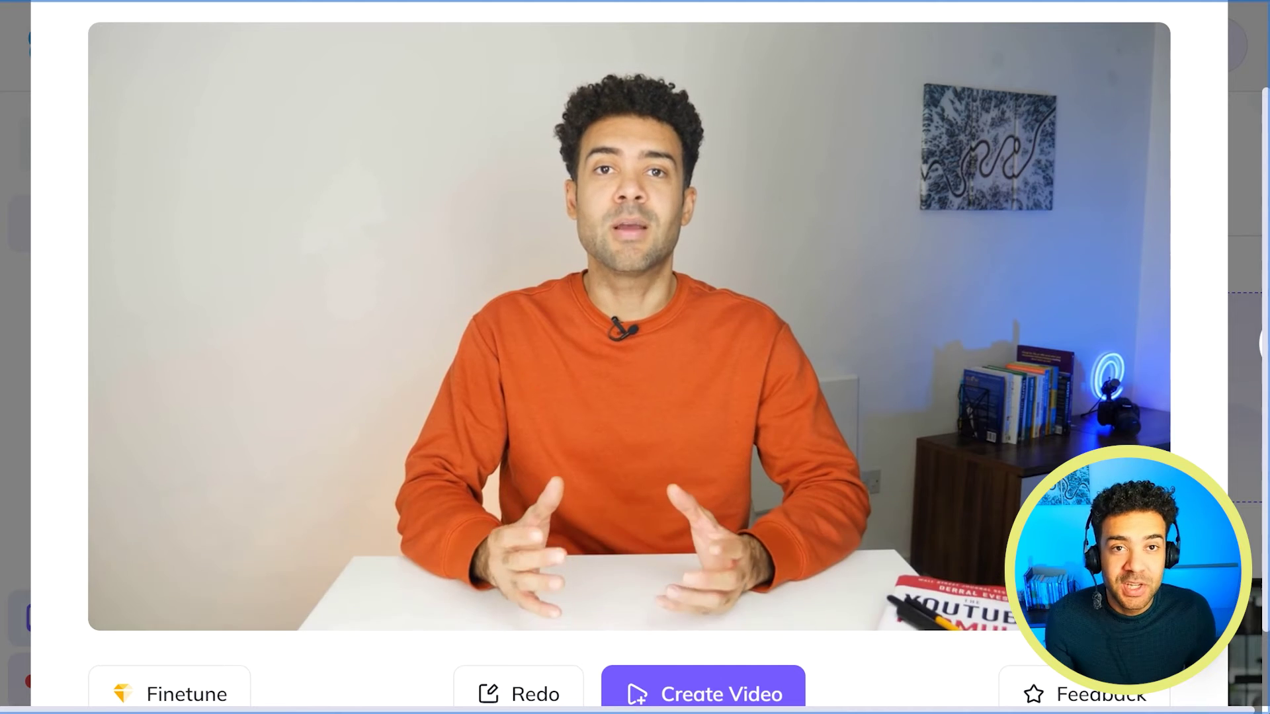
{"action": "left_click", "coordinate": [114, 601]}
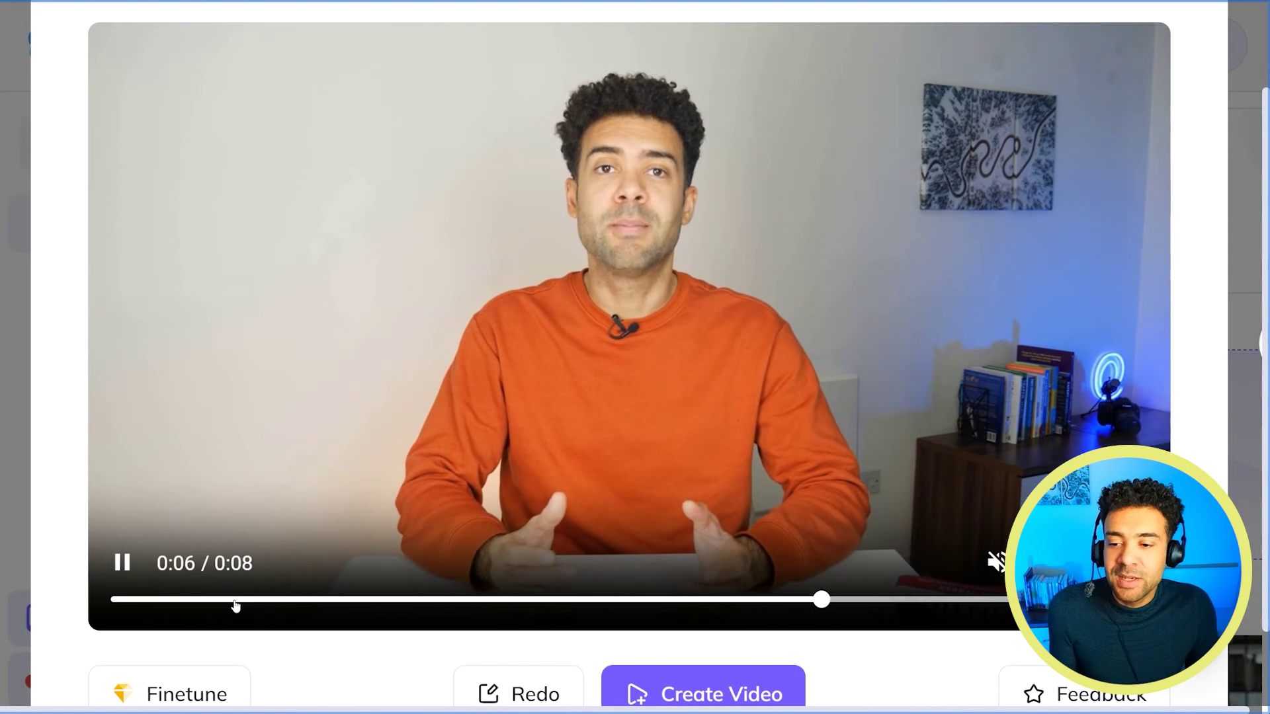
{"action": "left_click", "coordinate": [233, 602]}
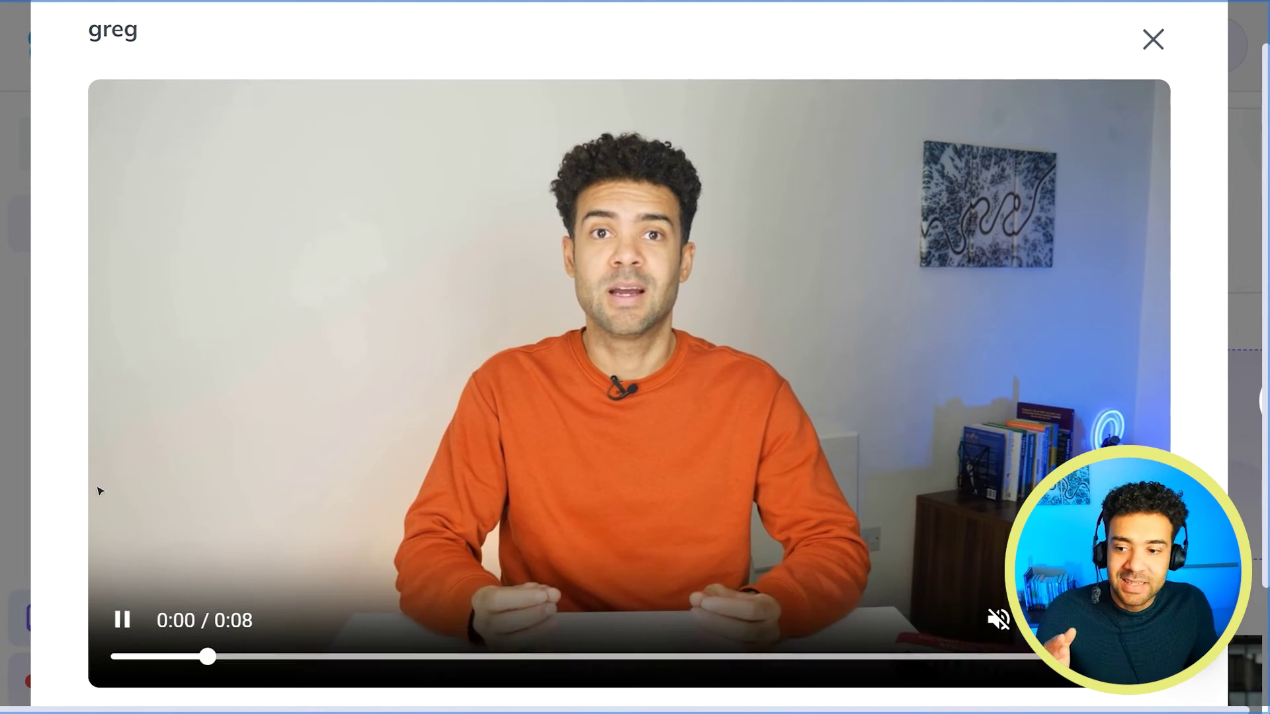
Create a Landscape 1920 x 1080 video with the new avatar.
{"action": "scroll", "coordinate": [881, 342], "scroll_direction": "down", "scroll_amount": 1}
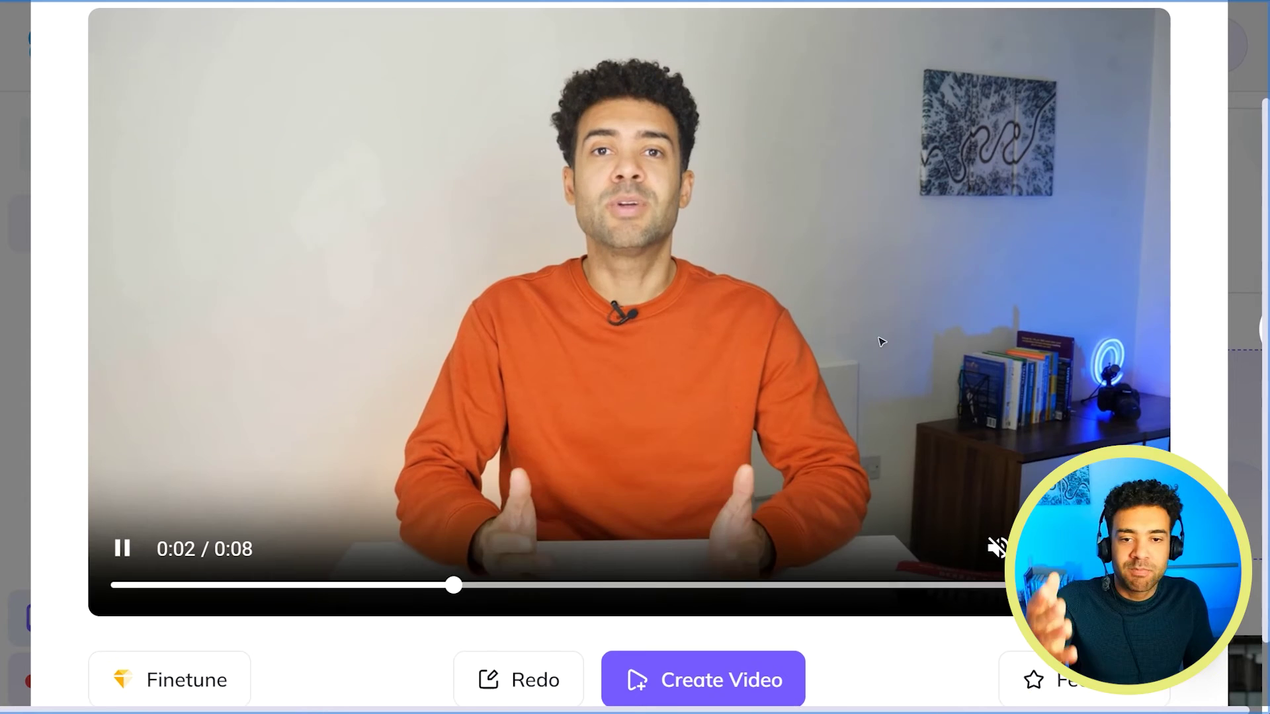
{"action": "scroll", "coordinate": [882, 342], "scroll_direction": "up", "scroll_amount": 1}
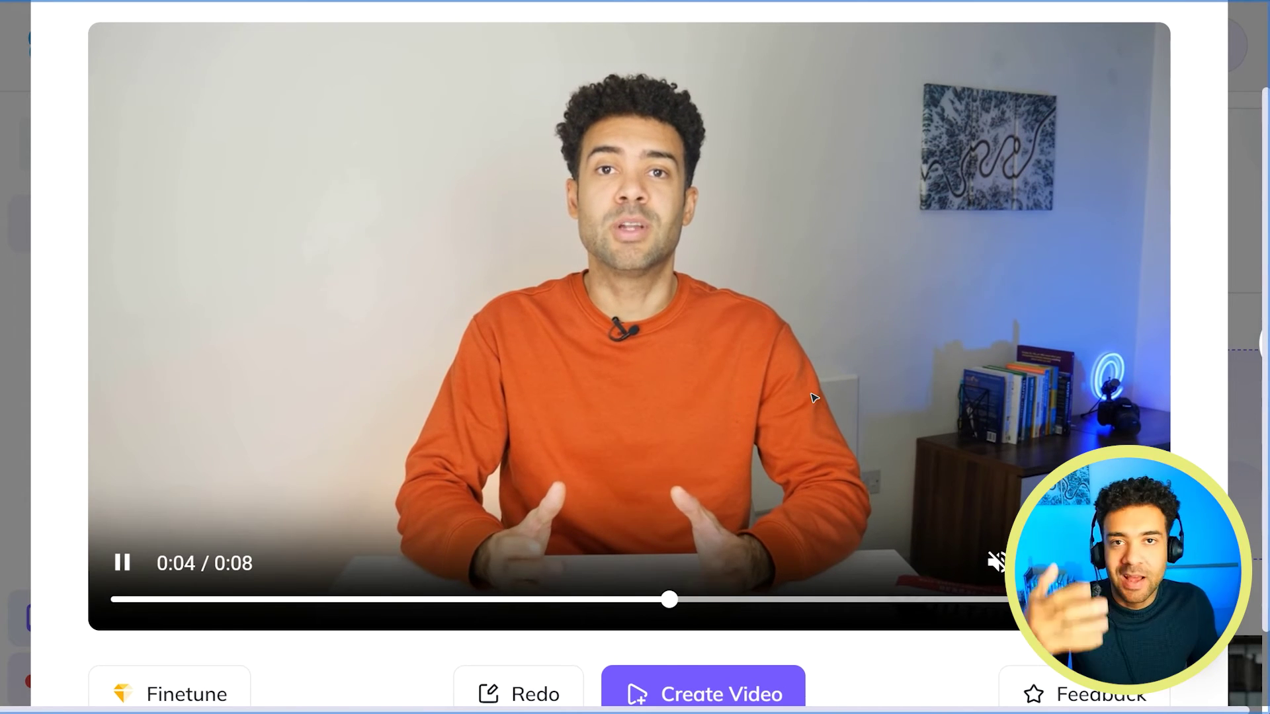
{"action": "scroll", "coordinate": [775, 600], "scroll_direction": "down", "scroll_amount": 1}
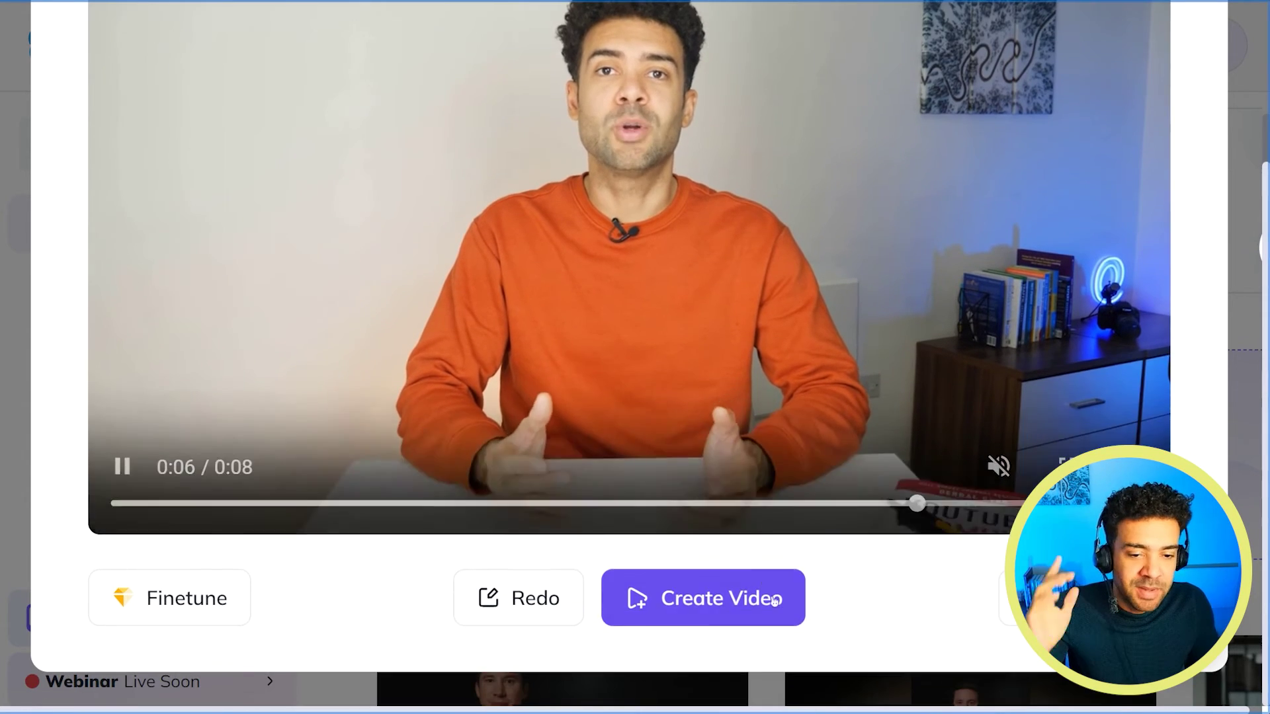
{"action": "left_click", "coordinate": [775, 600]}
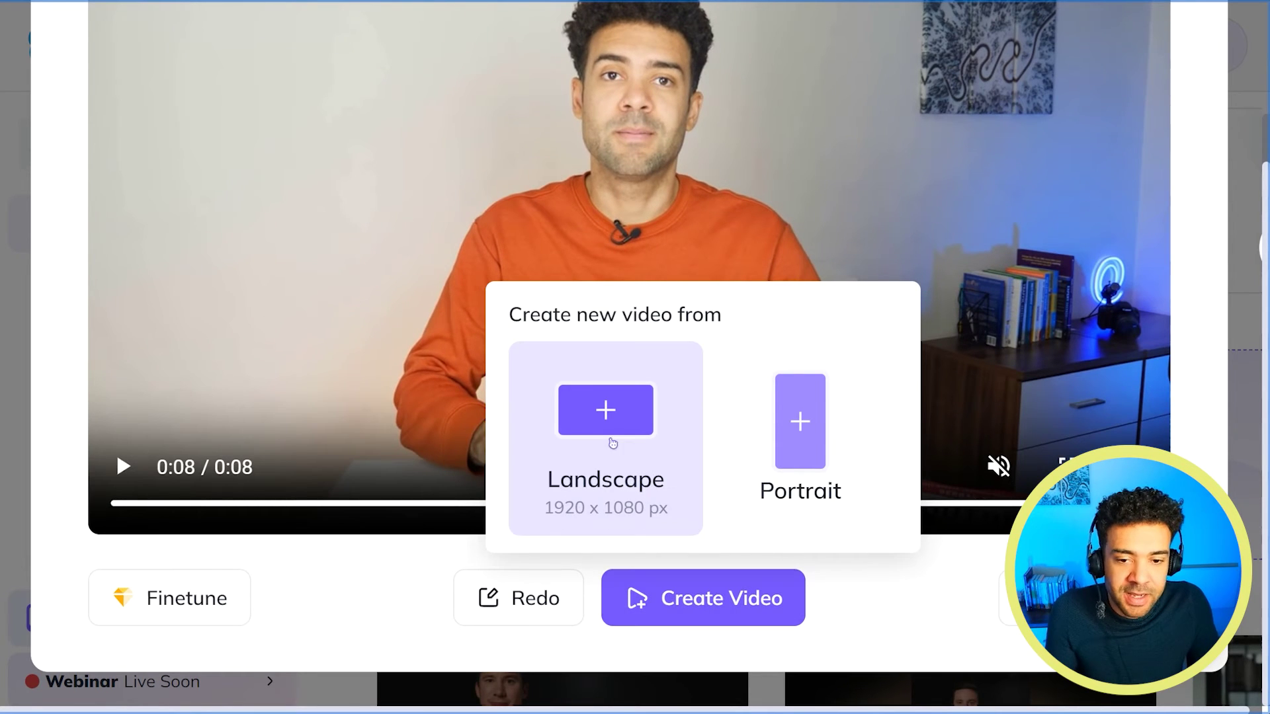
{"action": "left_click", "coordinate": [615, 430]}
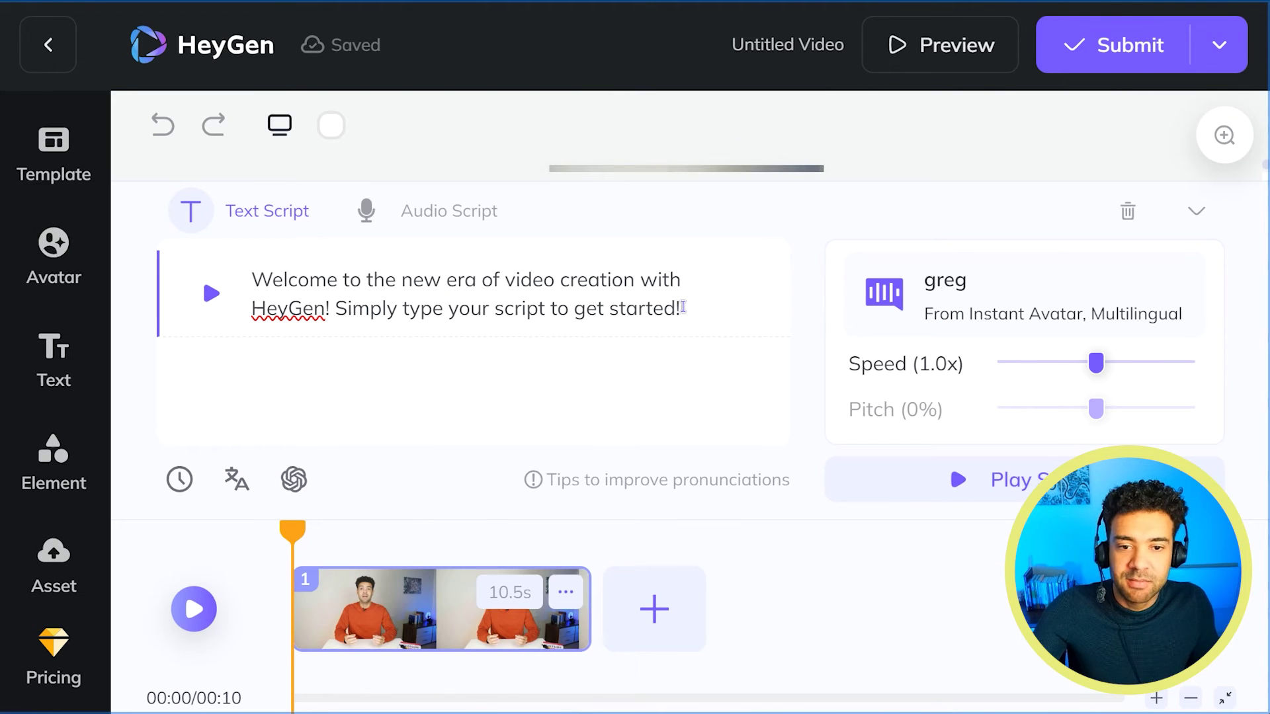
Play the video once with the default welcome script, then select the whole script for replacement.
{"action": "left_click_drag", "start_coordinate": [683, 308], "coordinate": [130, 274]}
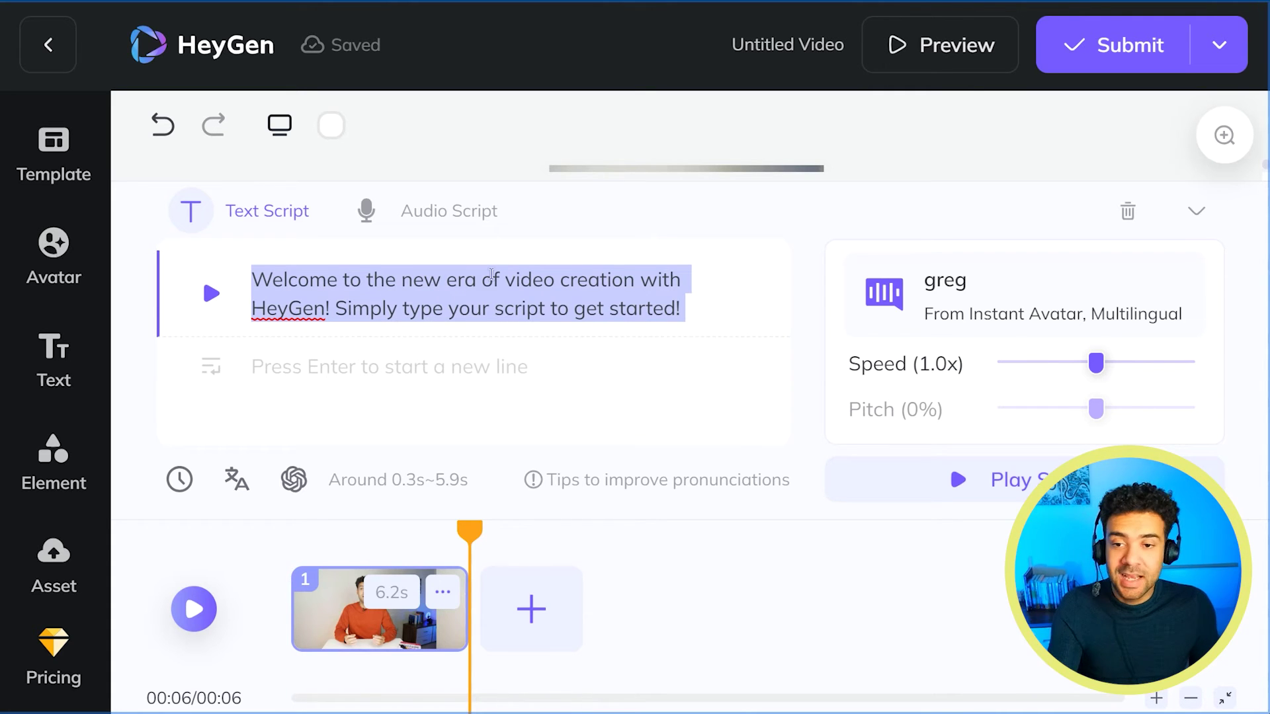
{"action": "left_click", "coordinate": [695, 309]}
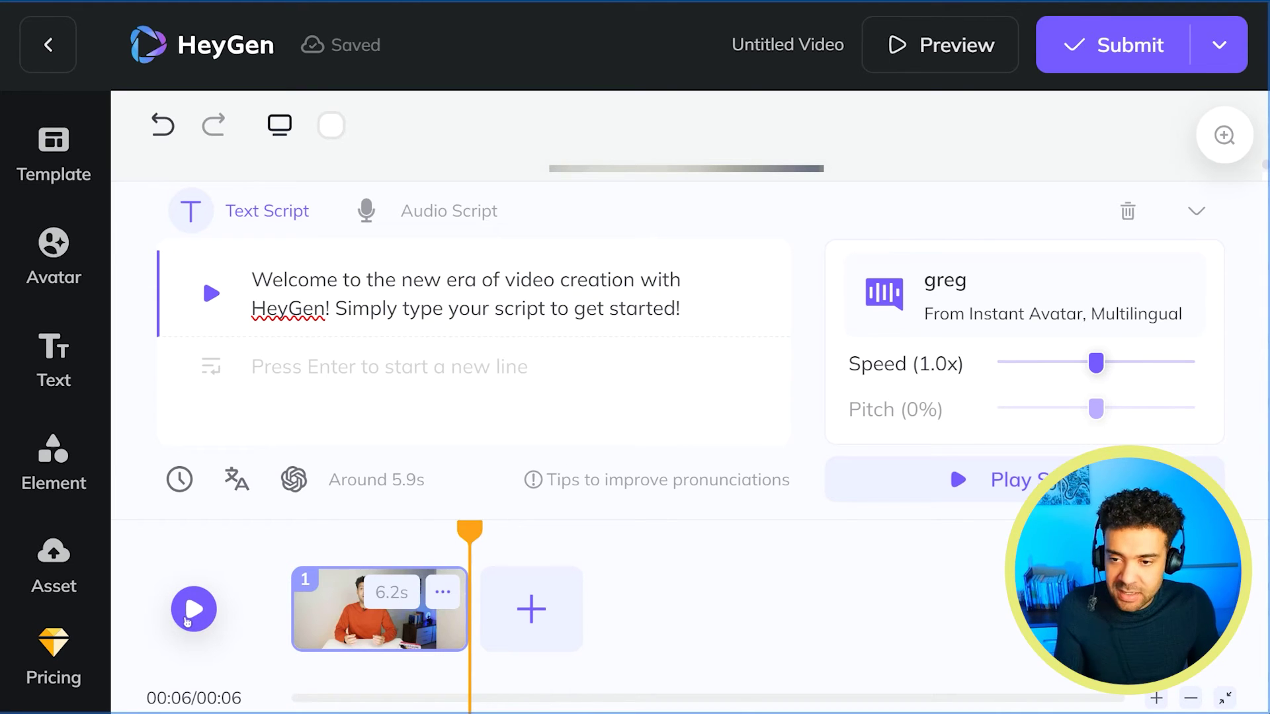
{"action": "left_click", "coordinate": [193, 609]}
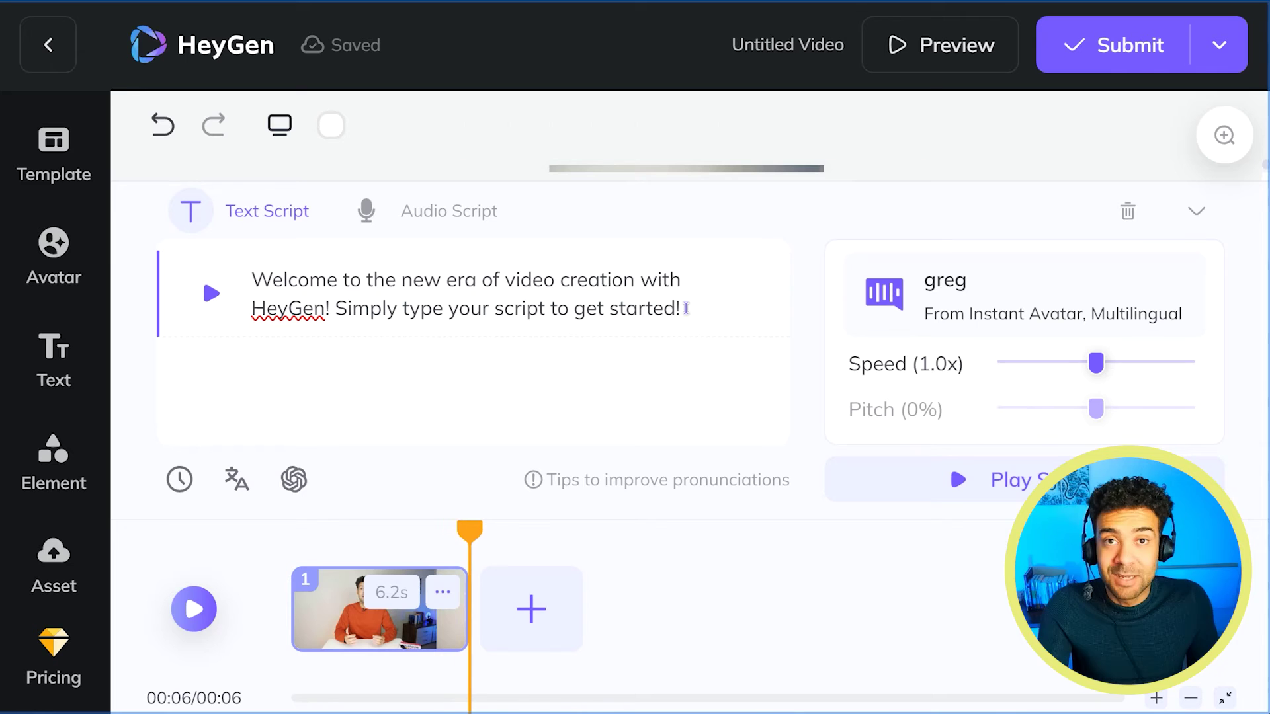
{"action": "left_click_drag", "start_coordinate": [685, 309], "coordinate": [199, 276]}
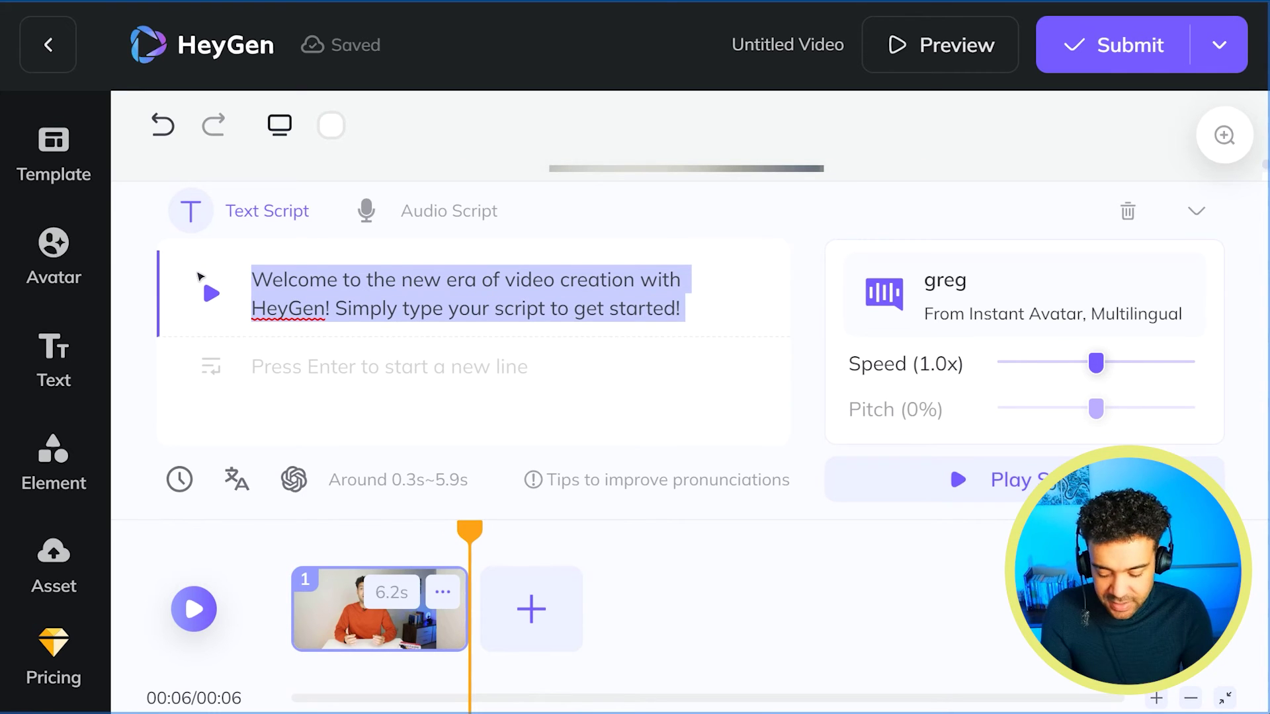
{"action": "type", "text": "Hi everyone watching this video. I've just finished making this digital clone and here is it talking."}
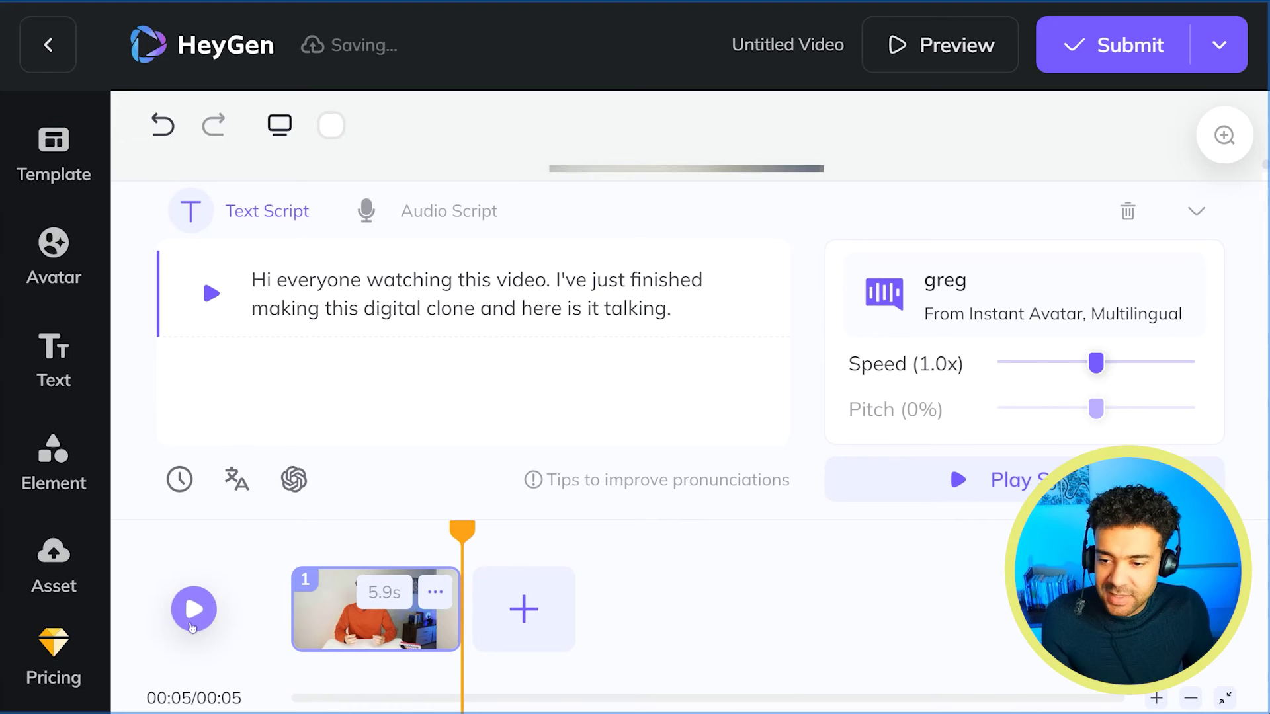
{"action": "left_click", "coordinate": [194, 609]}
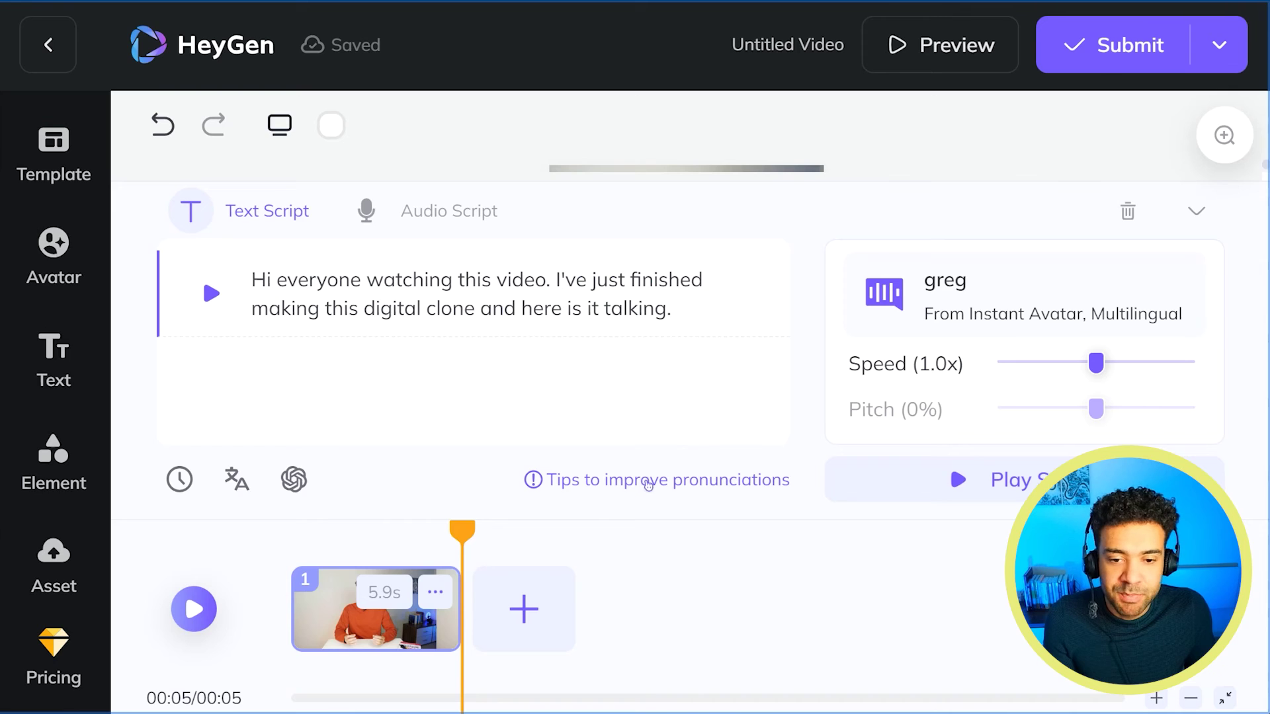
{"action": "left_click", "coordinate": [649, 485]}
Review the Pronunciation Guide's pause symbol and hyphen, comma and period tips, then close it.
{"action": "scroll", "coordinate": [1227, 139], "scroll_direction": "down", "scroll_amount": 2}
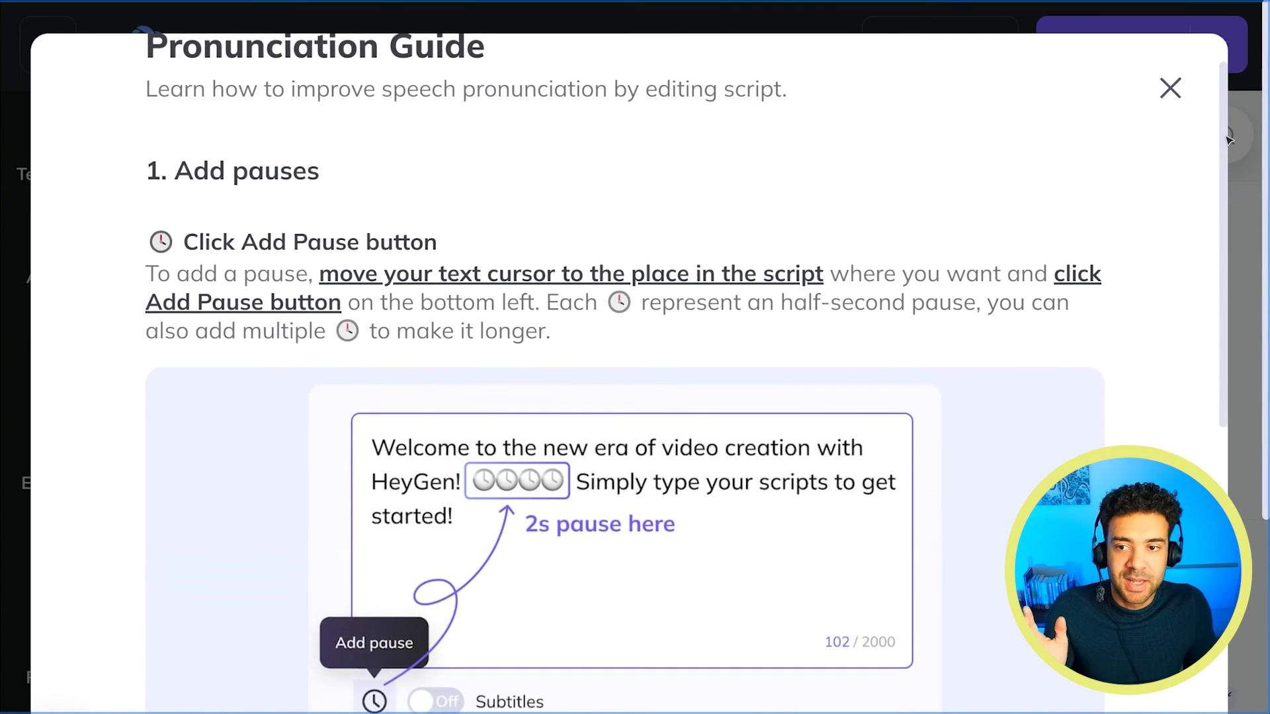
{"action": "scroll", "coordinate": [1227, 139], "scroll_direction": "down", "scroll_amount": 2}
{"action": "scroll", "coordinate": [493, 198], "scroll_direction": "up", "scroll_amount": 3}
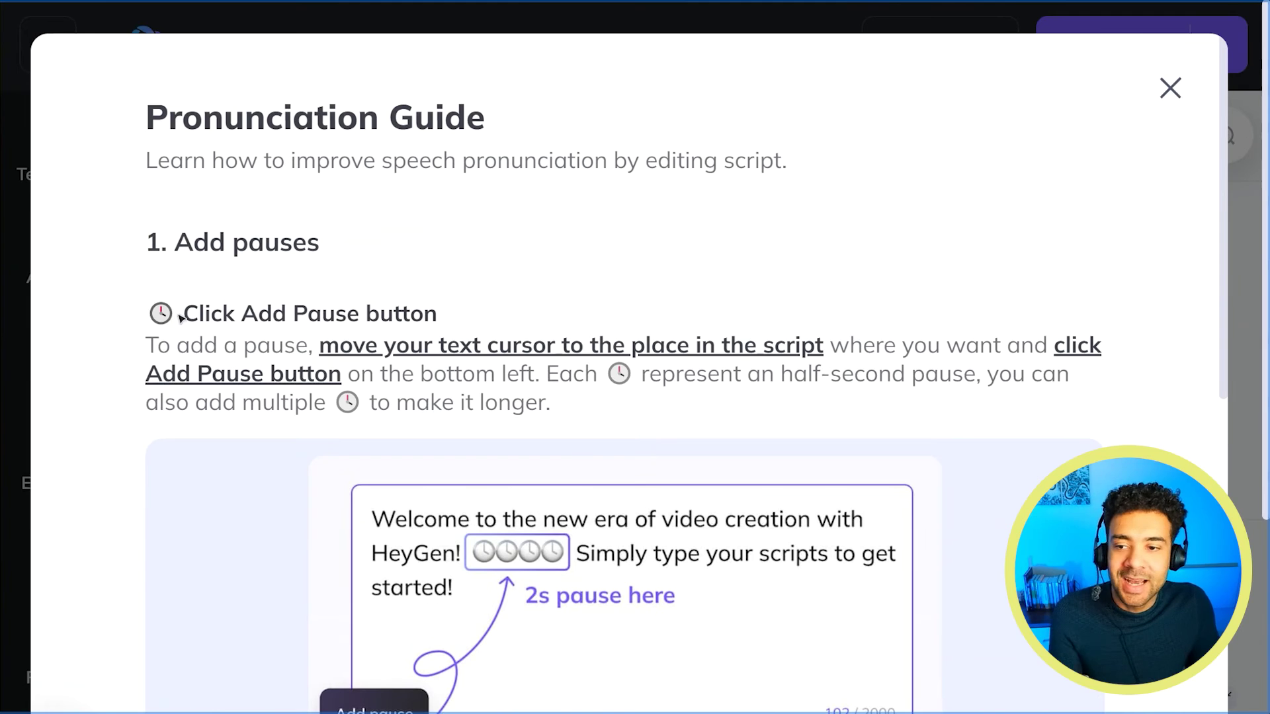
{"action": "double_click", "coordinate": [158, 314]}
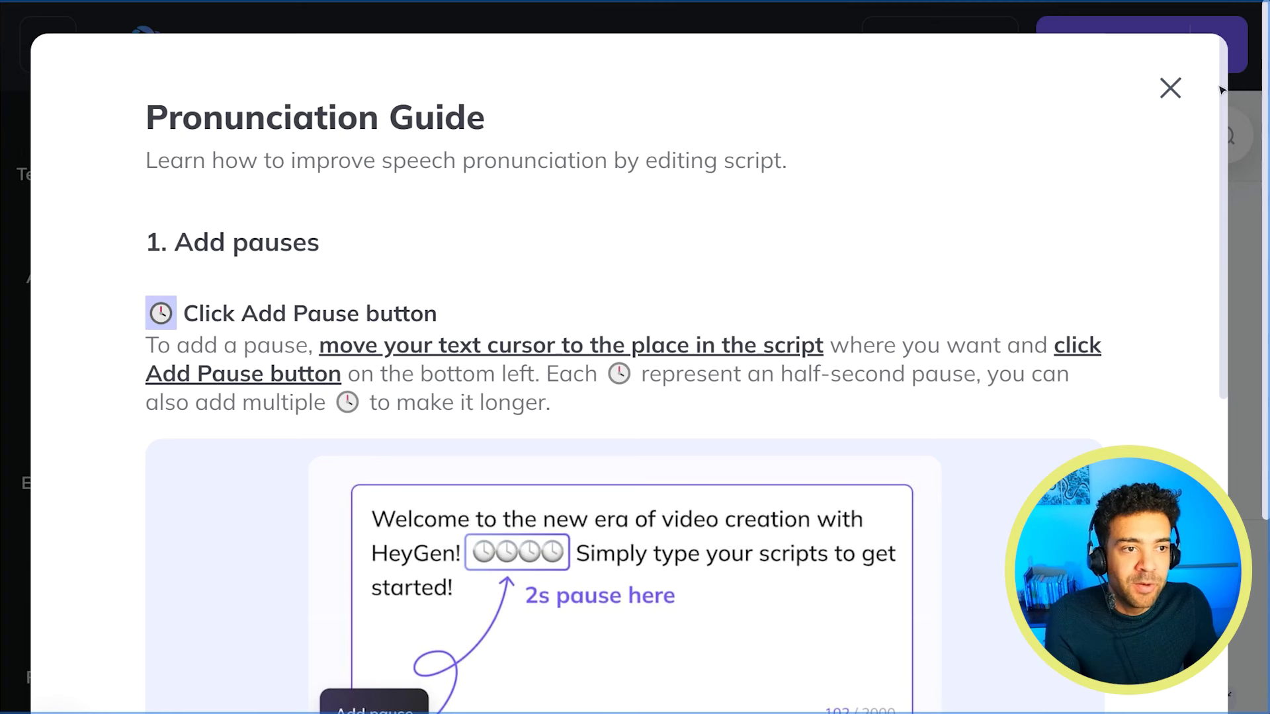
{"action": "scroll", "coordinate": [472, 322], "scroll_direction": "down", "scroll_amount": 8}
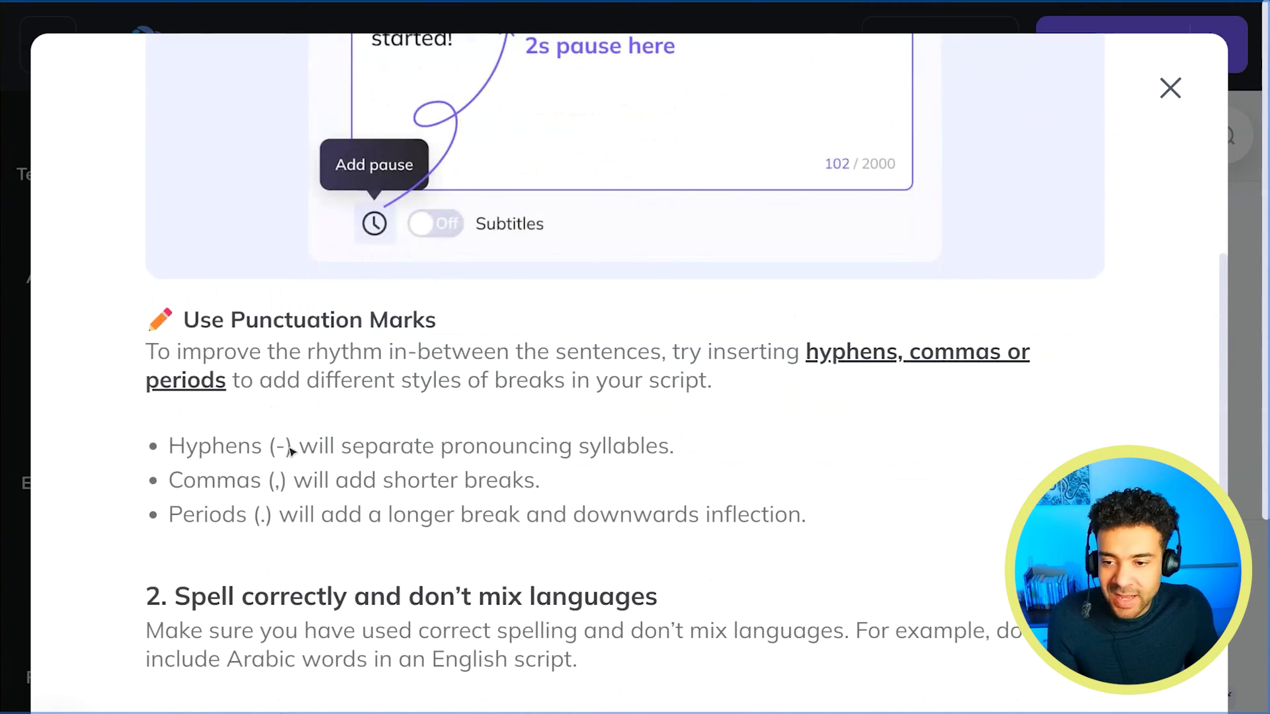
{"action": "double_click", "coordinate": [279, 448]}
{"action": "left_click_drag", "start_coordinate": [280, 487], "coordinate": [268, 483]}
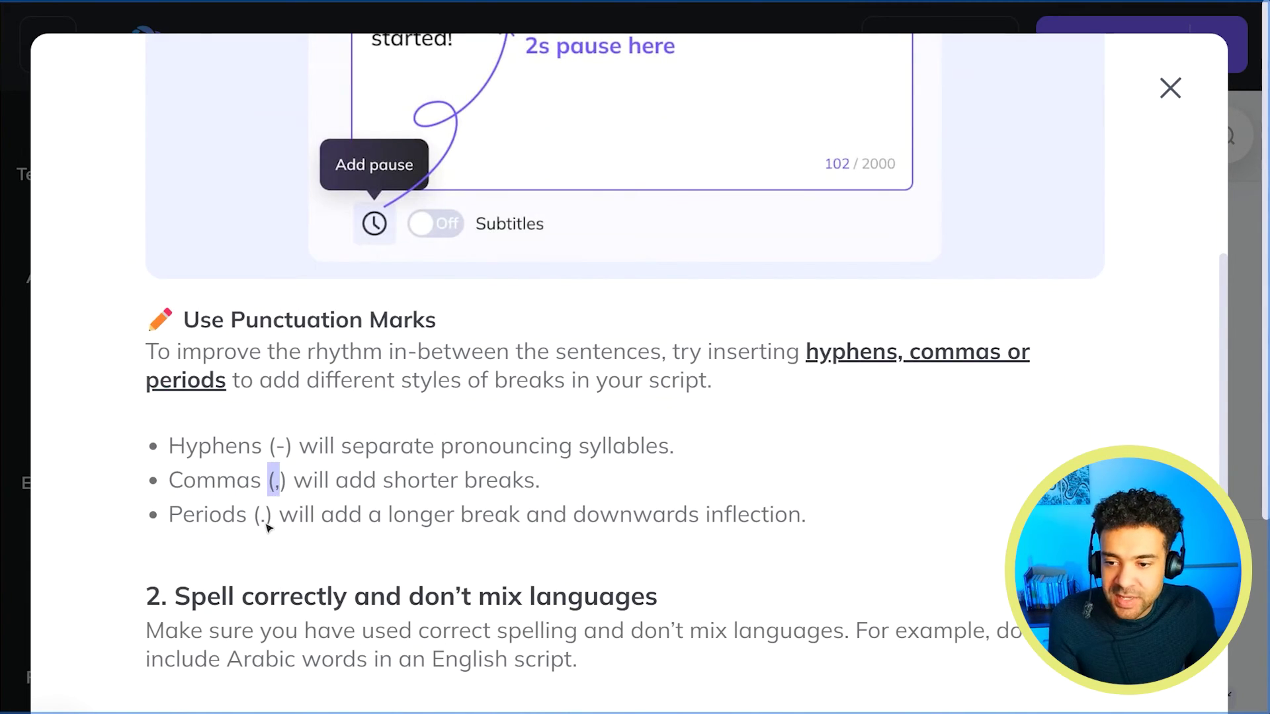
{"action": "left_click_drag", "start_coordinate": [266, 526], "coordinate": [264, 526]}
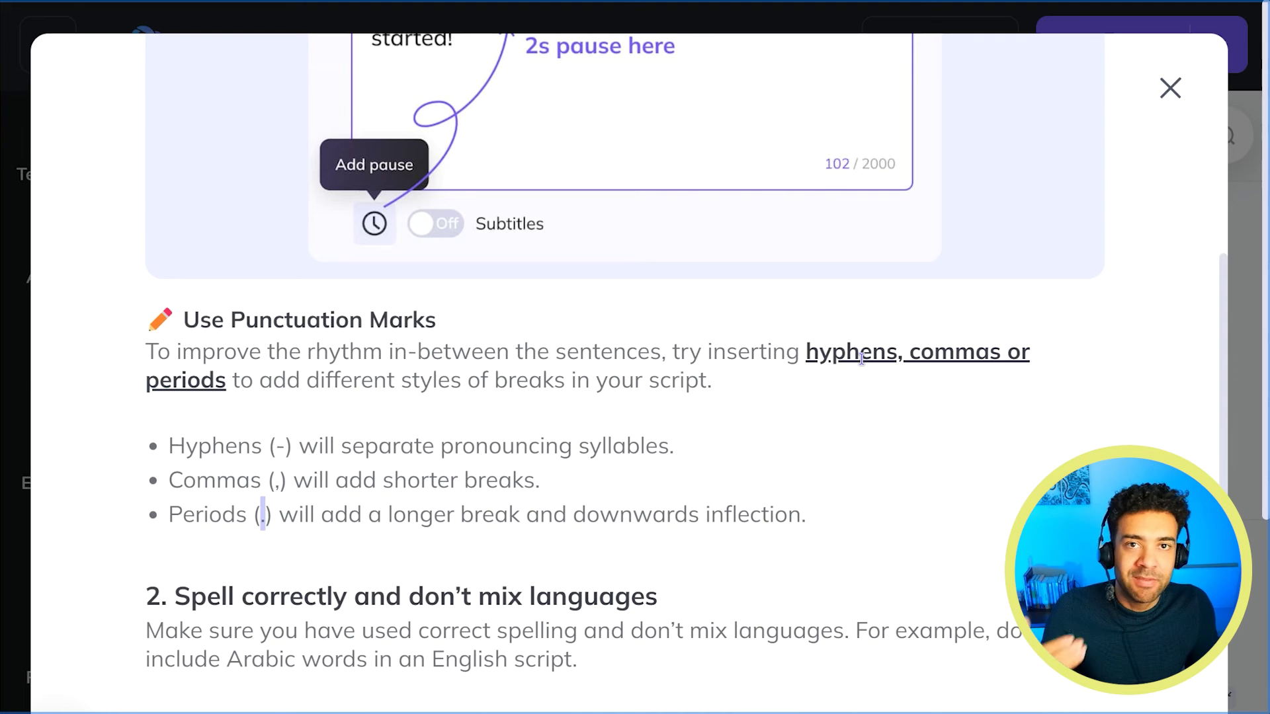
{"action": "left_click", "coordinate": [1170, 88]}
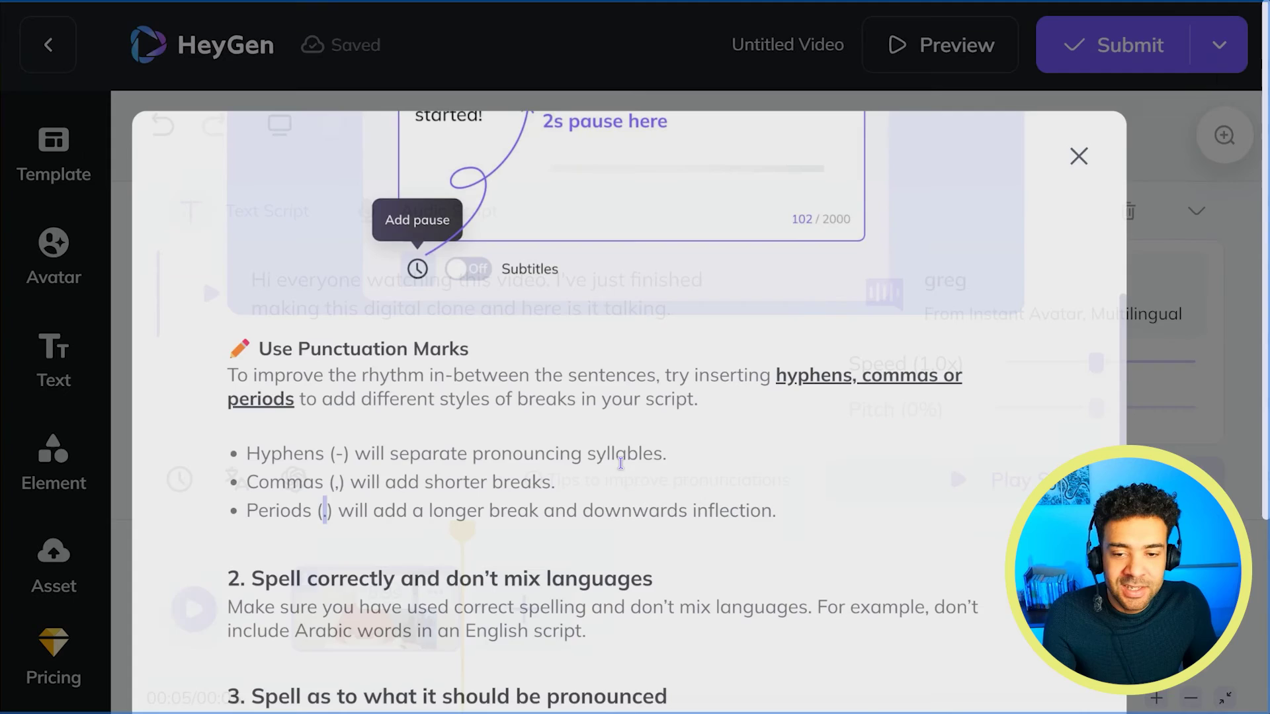
Respell the script as 'watch-ing' and 'dig-i-tal' and play back the 6.4s clip.
{"action": "left_click", "coordinate": [424, 278]}
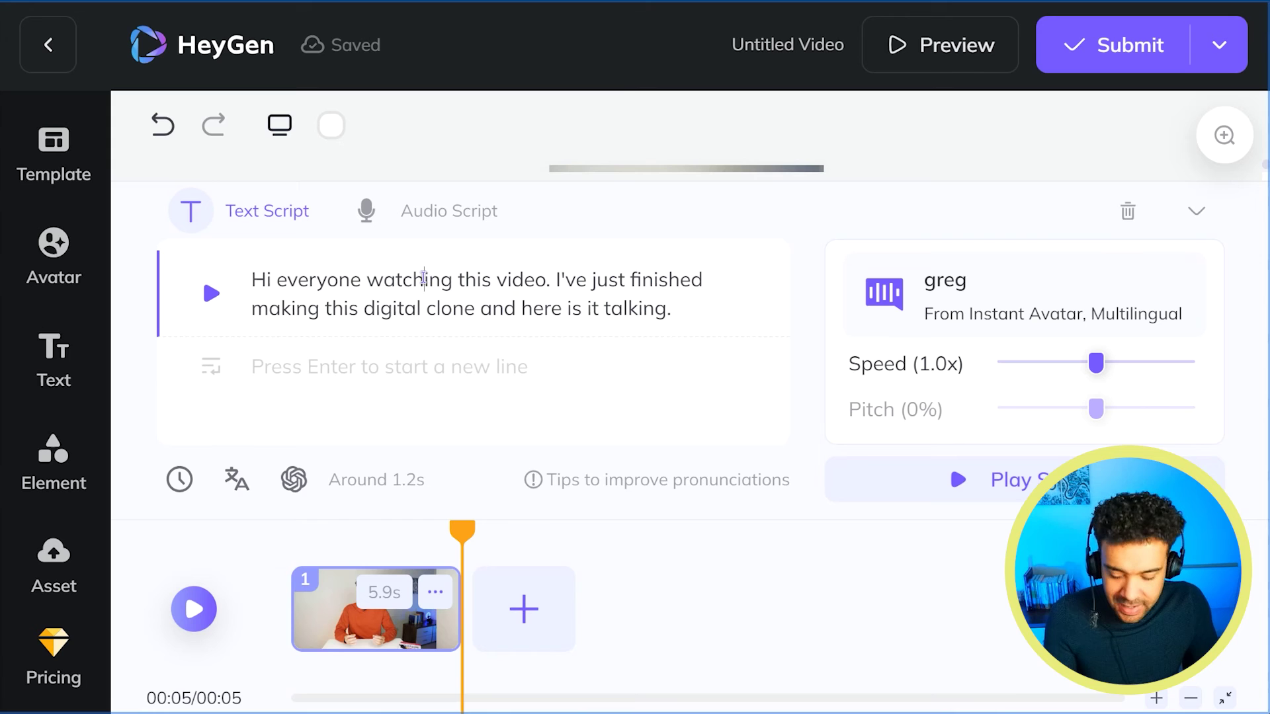
{"action": "type", "text": "-"}
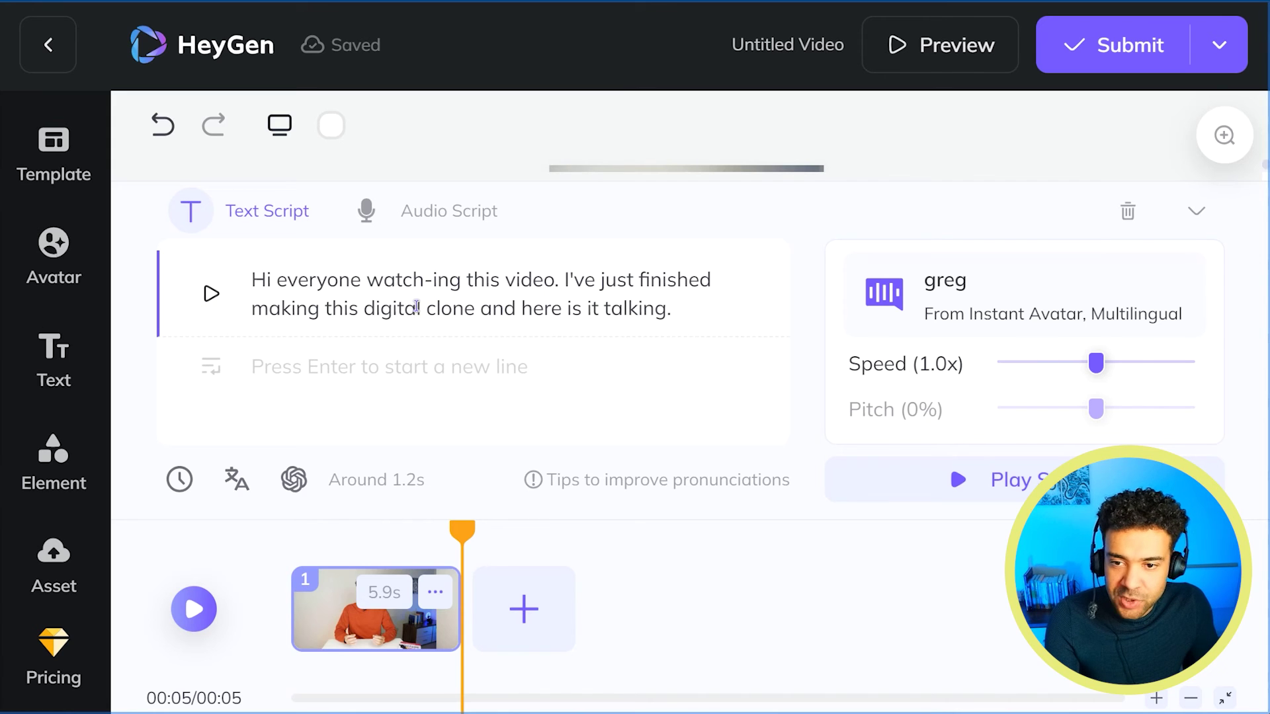
{"action": "left_click", "coordinate": [395, 308]}
{"action": "type", "text": "-i"}
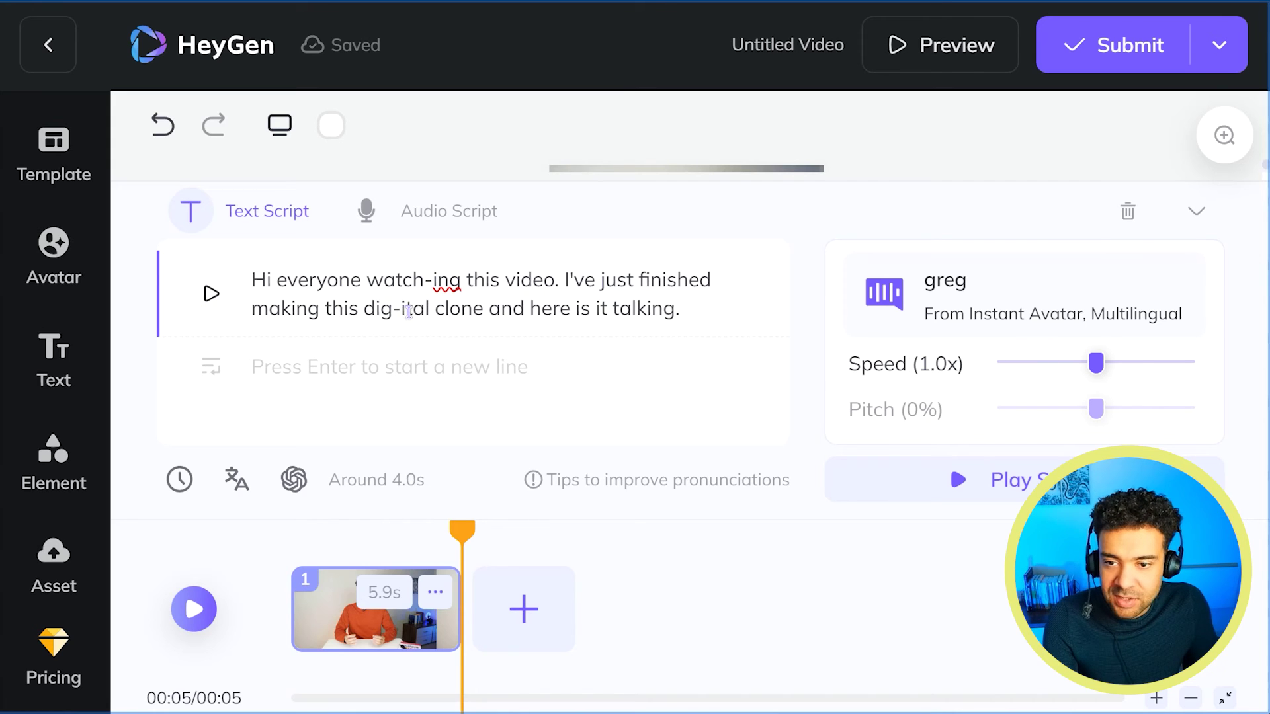
{"action": "type", "text": "-"}
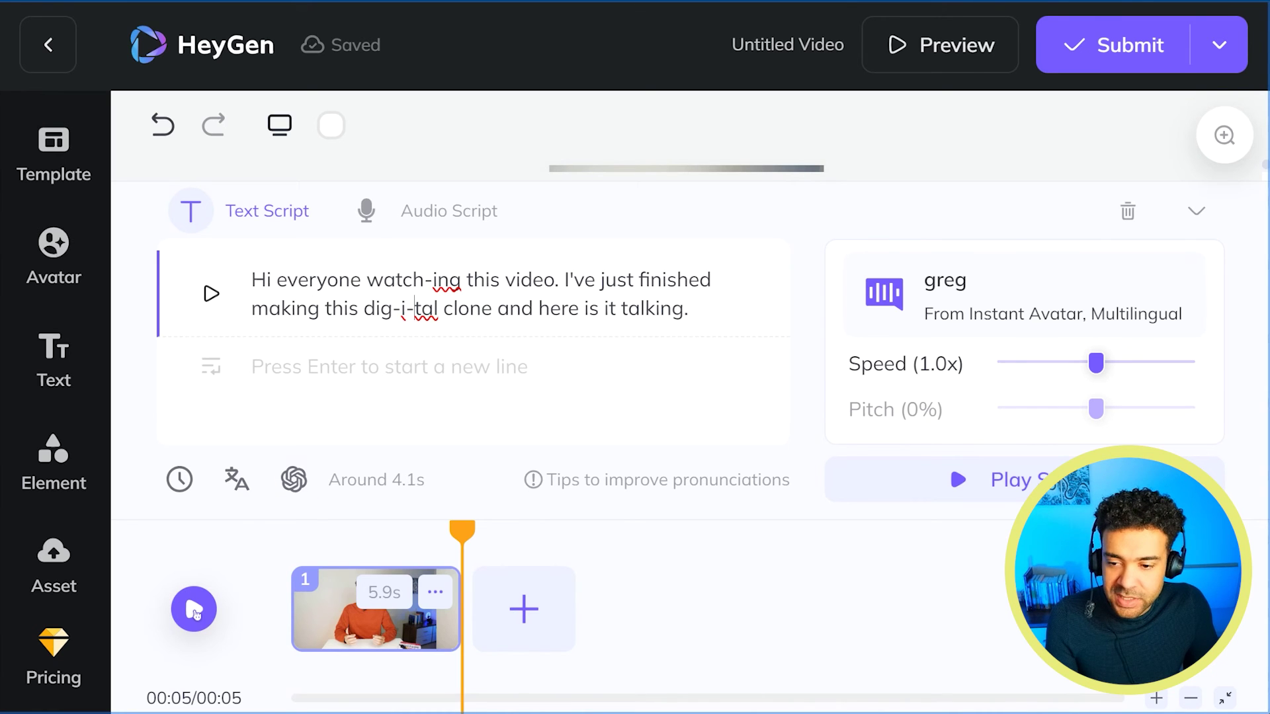
{"action": "left_click", "coordinate": [196, 614]}
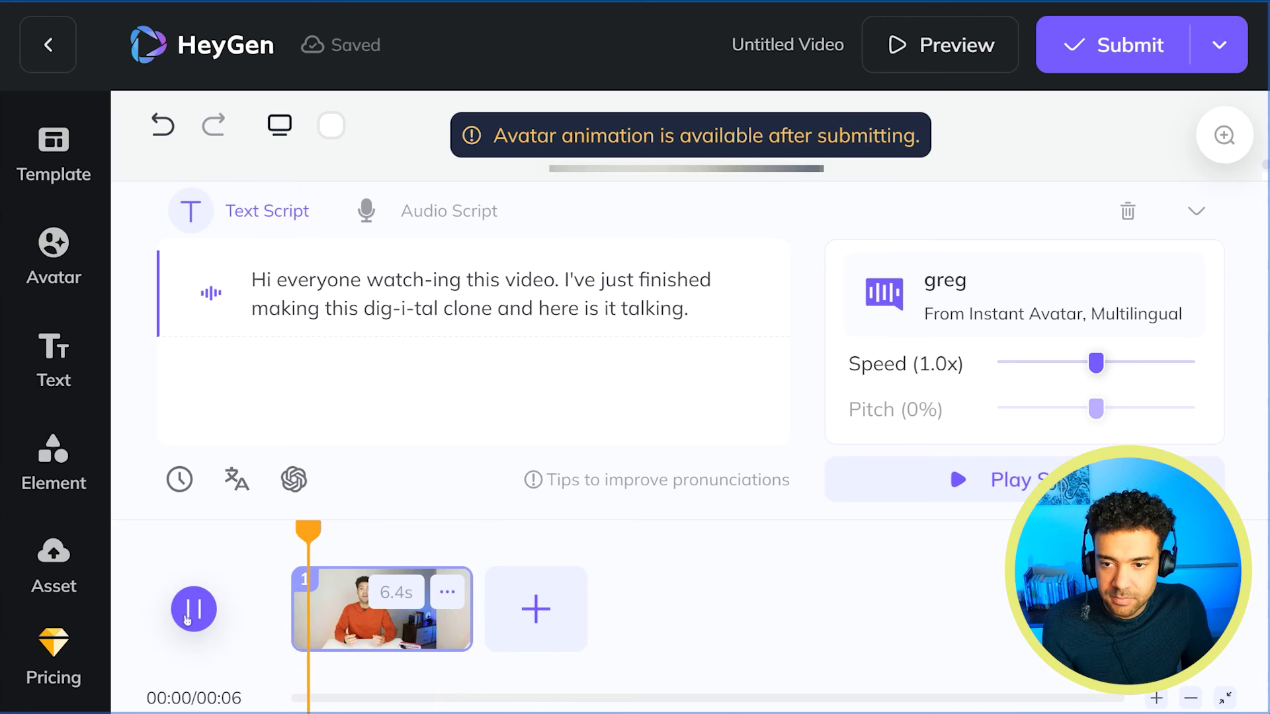